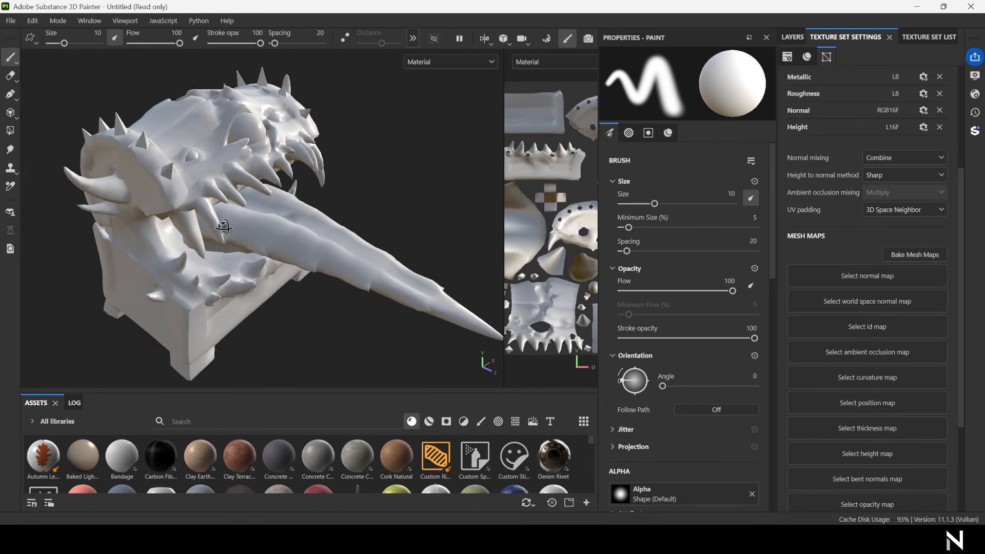
Assign T_Mimic_normal as the normal map in the texture set's mesh maps
alt+drag(223, 228, 237, 225)
scroll(265, 222, up, 2)
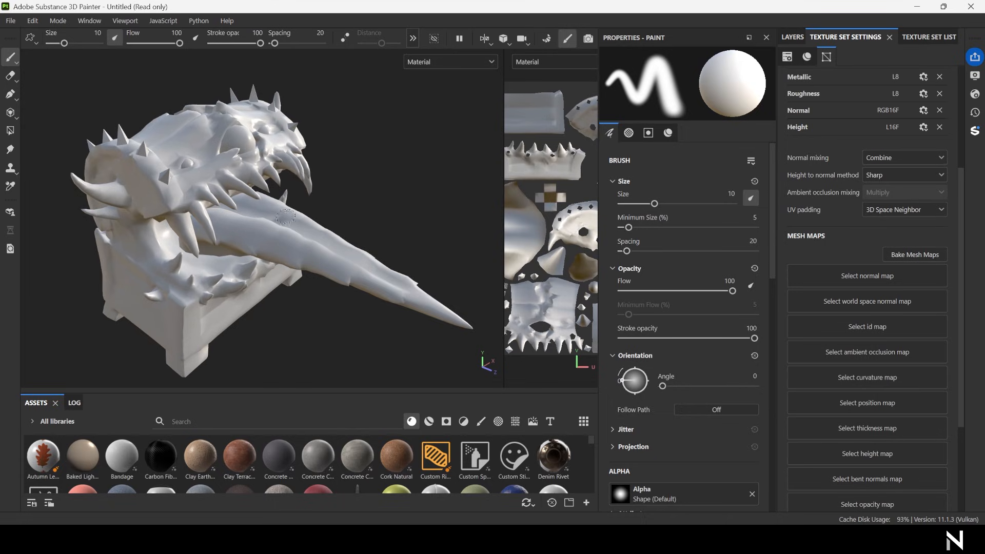
key(4)
mouse_move(266, 185)
alt+mouse_down()
mouse_move(292, 189)
mouse_move(241, 192)
mouse_move(293, 187)
alt+mouse_up()
scroll(238, 192, up, 3)
scroll(241, 175, down, 3)
key(1)
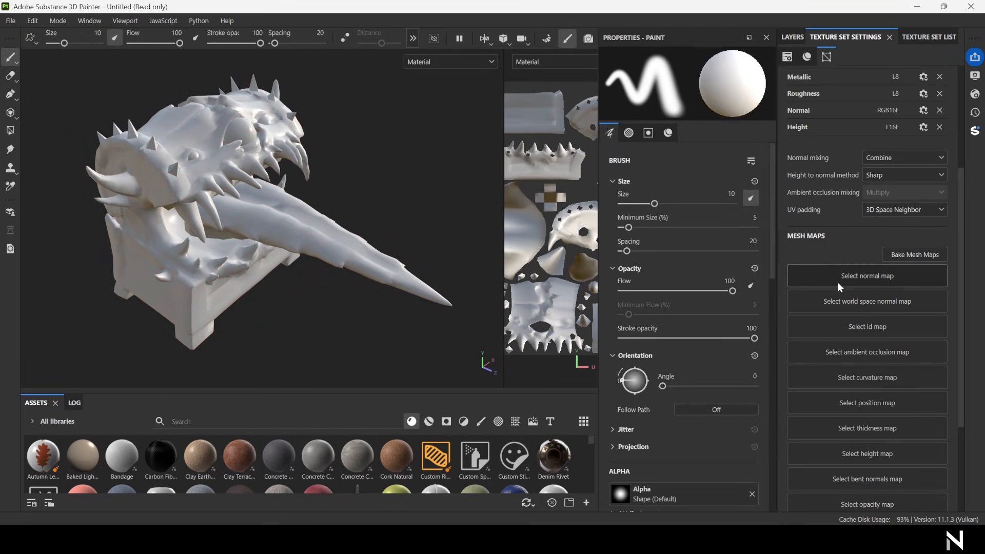
click(856, 277)
click(960, 322)
alt+drag(352, 209, 374, 220)
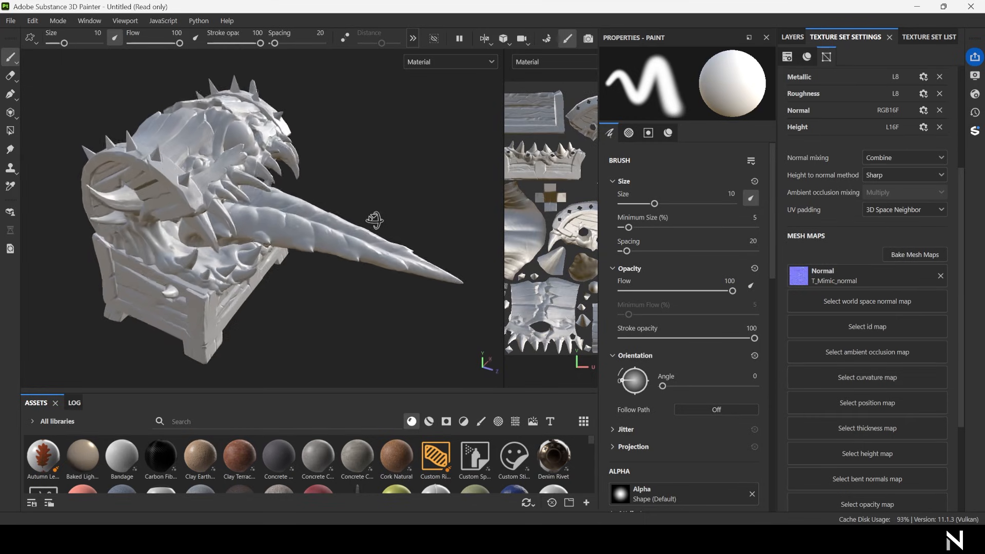
scroll(854, 280, down, 1)
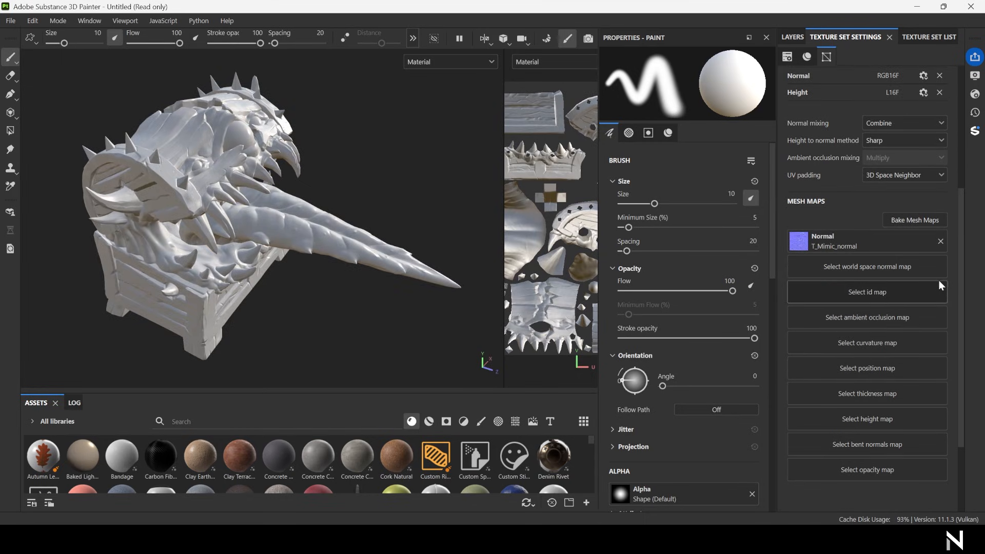
mouse_move(380, 217)
alt+mouse_down()
mouse_move(379, 225)
mouse_move(377, 216)
alt+mouse_up()
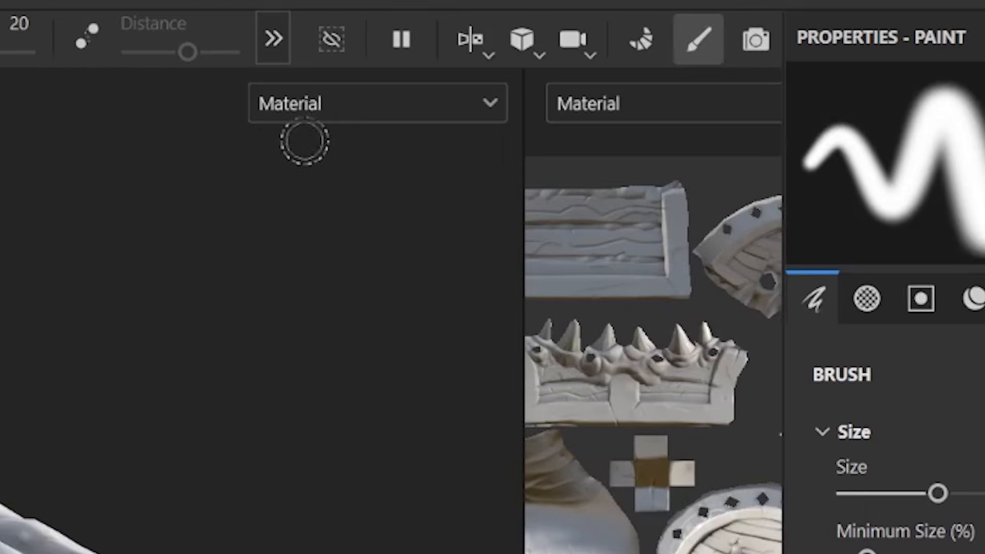
Switch the viewport display from the full material to the Base color channel
click(303, 105)
click(313, 240)
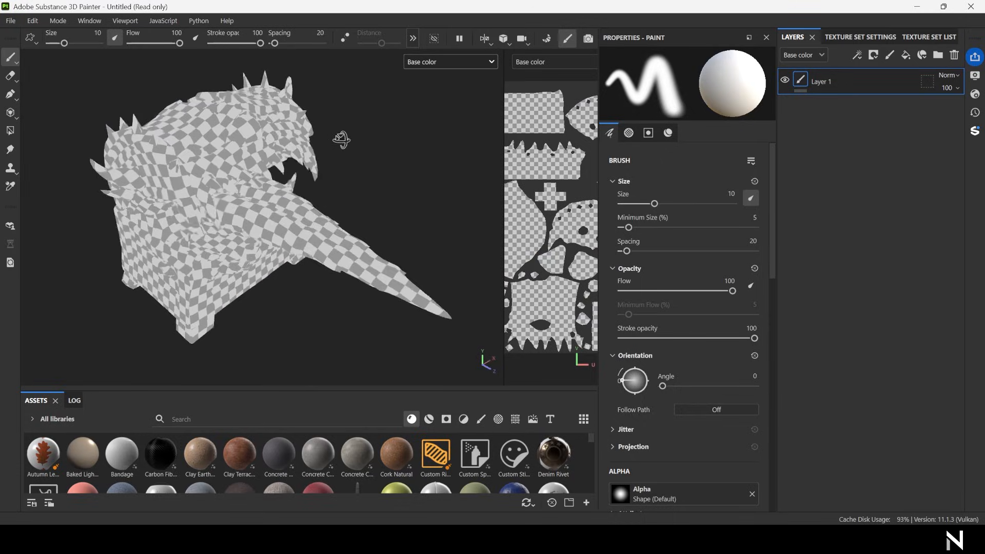
alt+drag(423, 104, 383, 99)
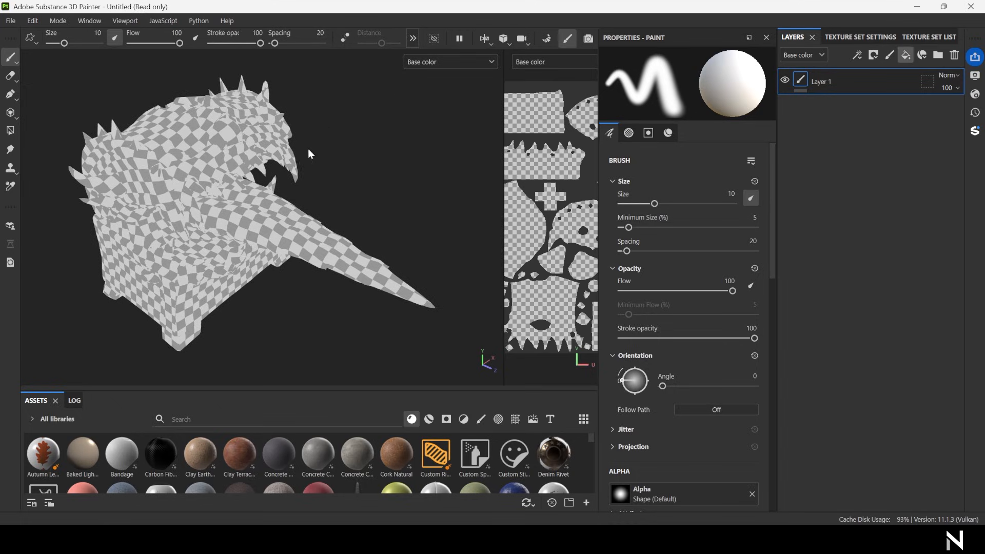
Add a fill layer and set its base color to the dark reddish brown 663012
click(648, 420)
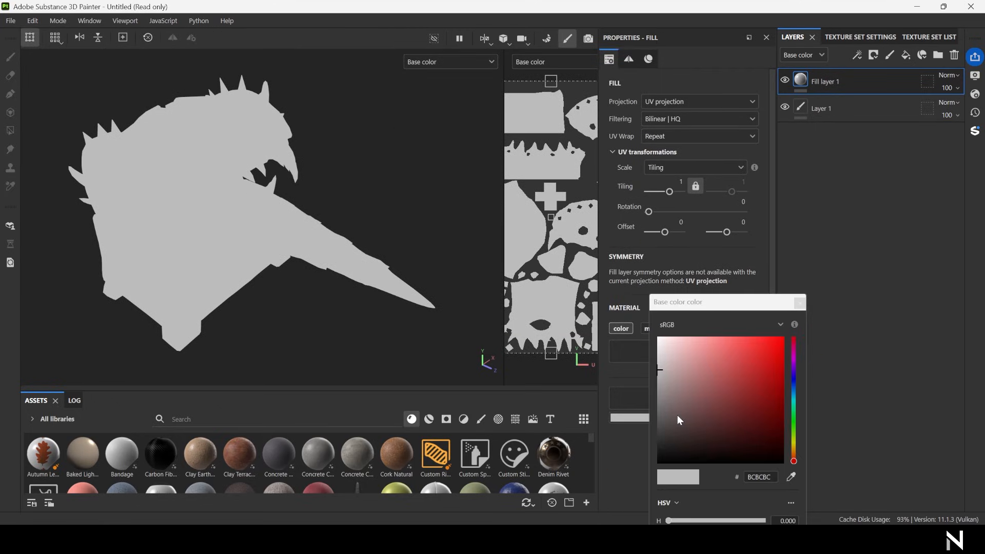
click(794, 454)
click(758, 407)
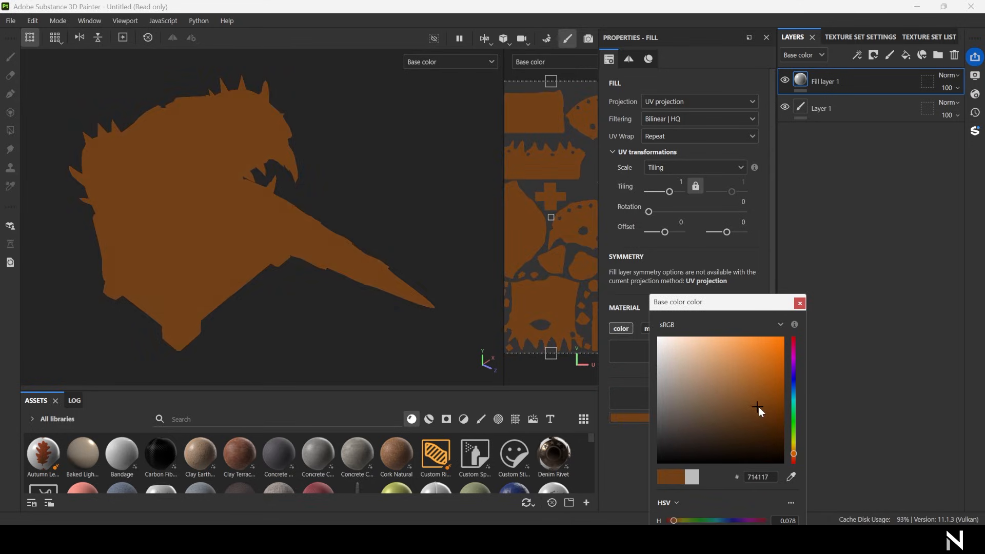
scroll(226, 190, up, 4)
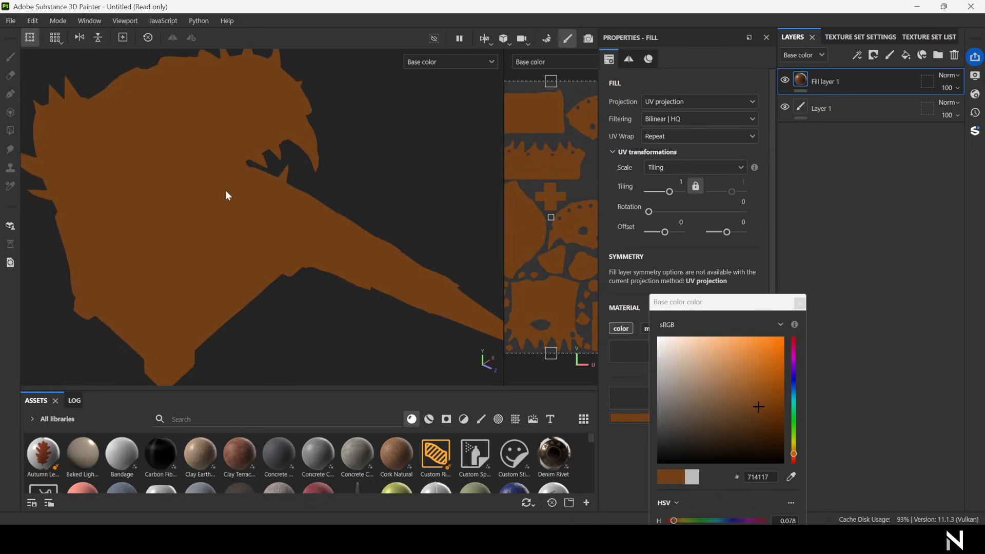
scroll(210, 182, down, 3)
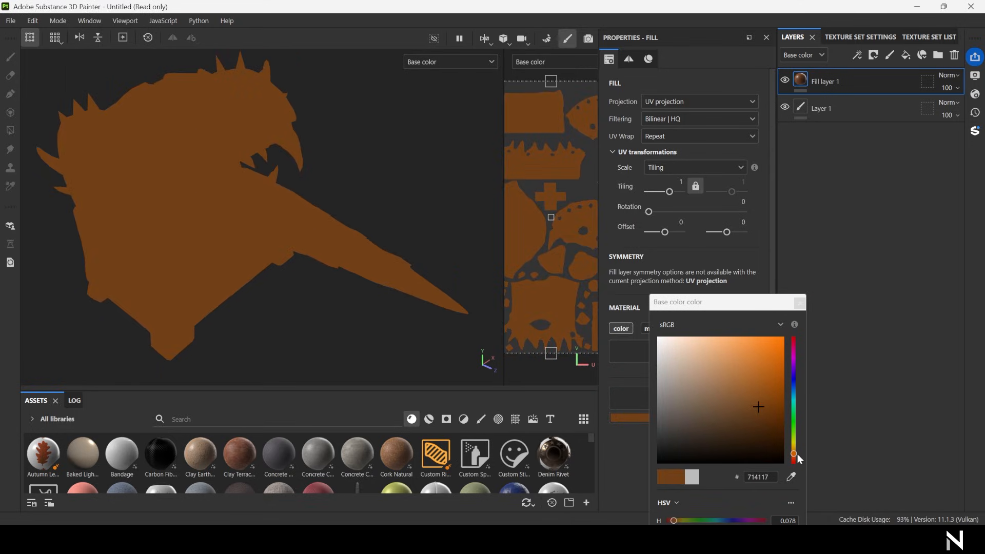
drag(797, 453, 794, 456)
drag(756, 406, 761, 412)
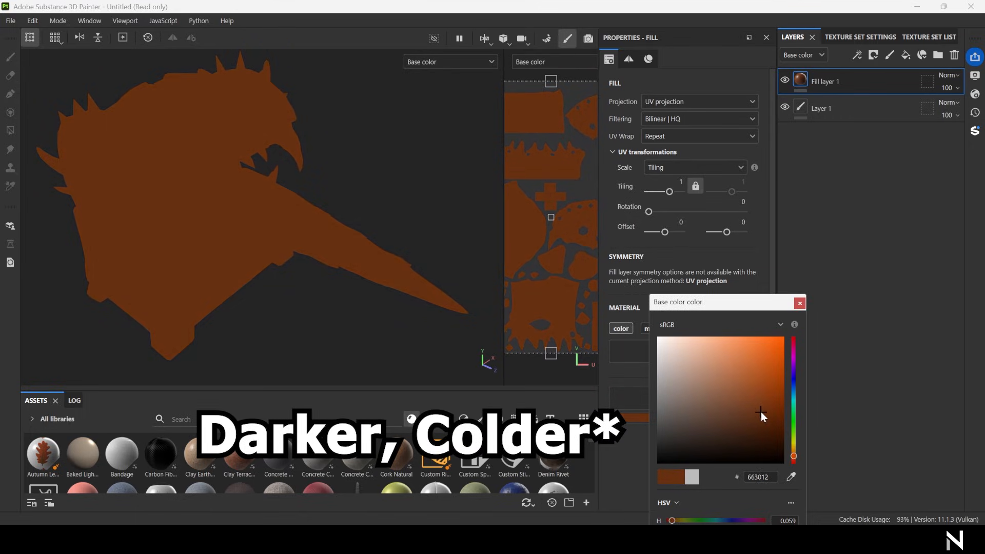
click(800, 304)
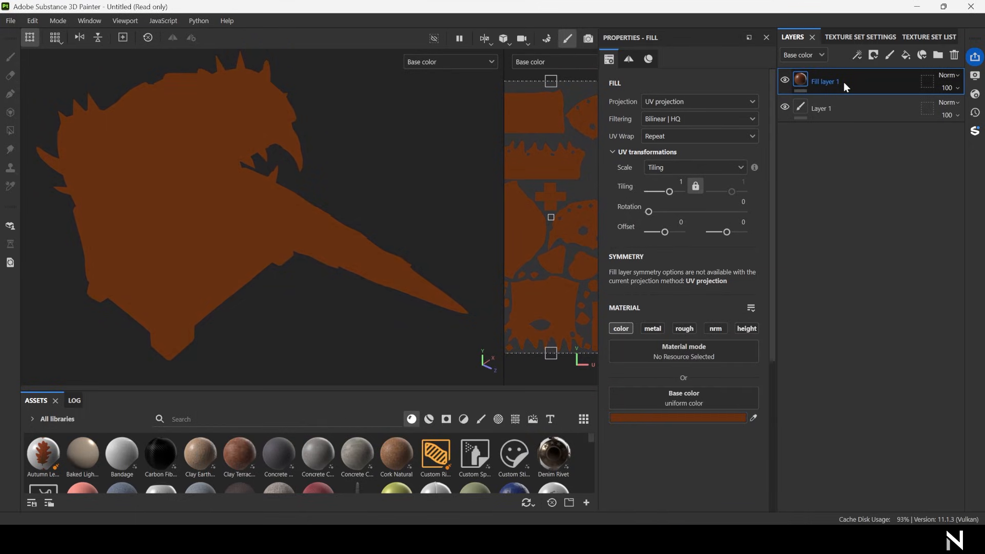
Duplicate the brown fill layer and rename the copy "light"
key(ctrl+d)
double_click(833, 83)
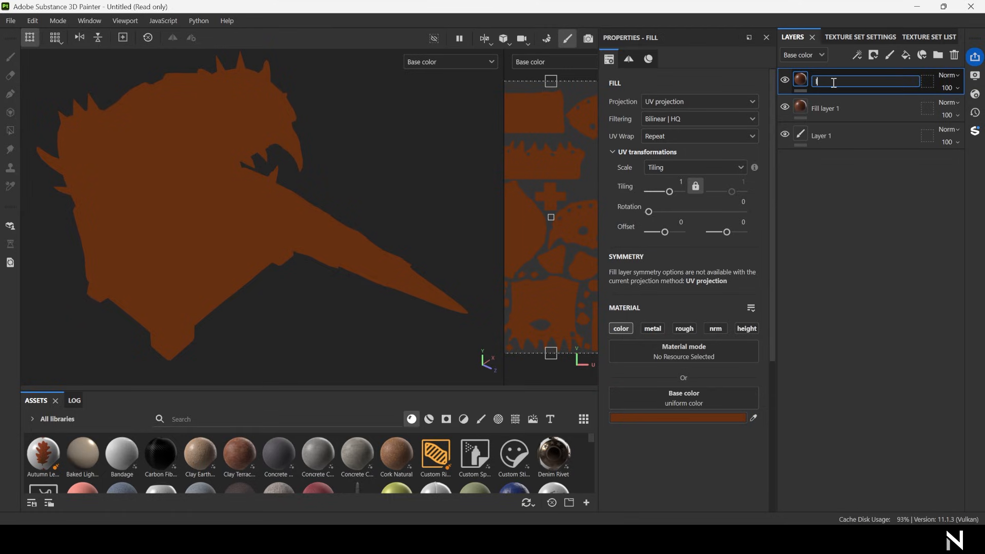
text(light)
key(Return)
Change the light layer's base color to a brighter, more yellowish orange-brown
click(687, 417)
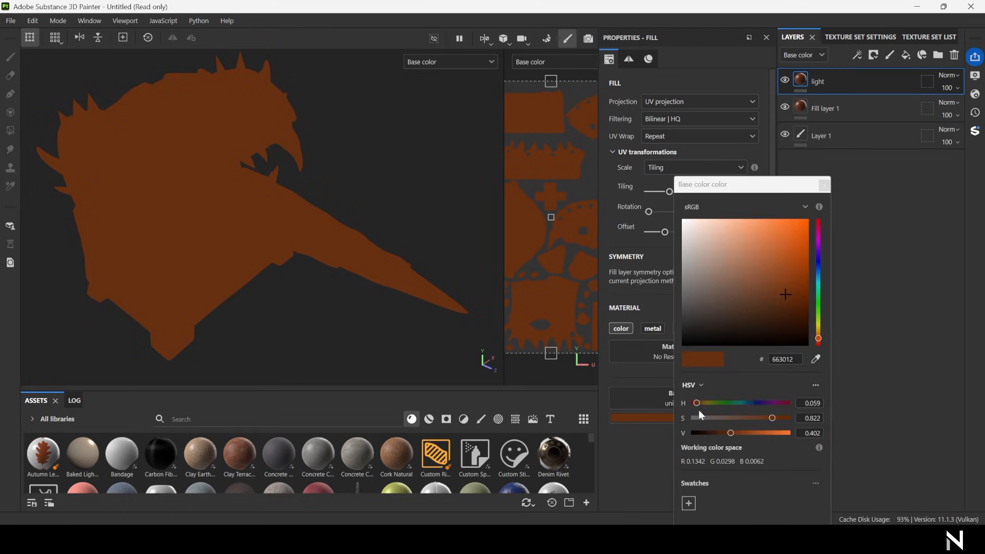
drag(785, 294, 783, 262)
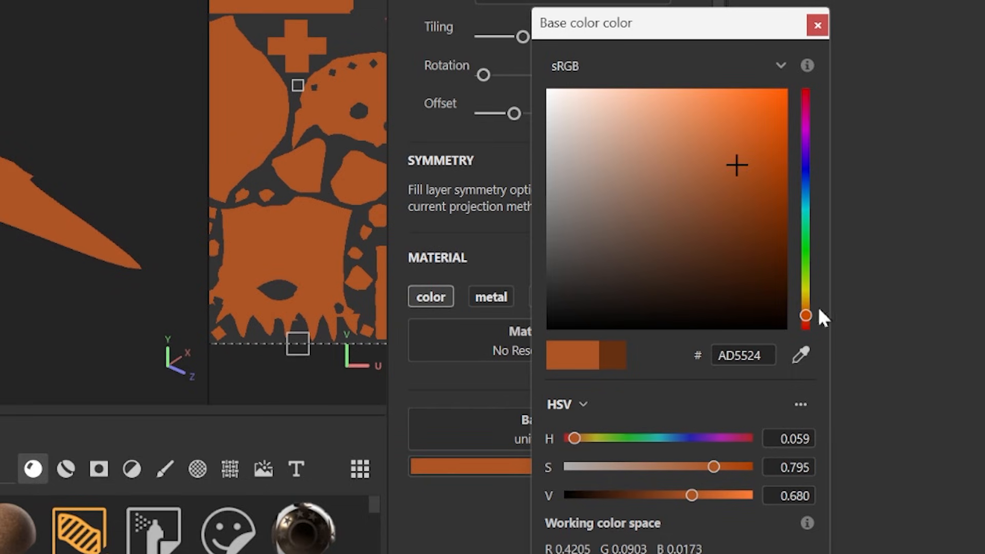
drag(805, 314, 806, 307)
drag(734, 163, 721, 158)
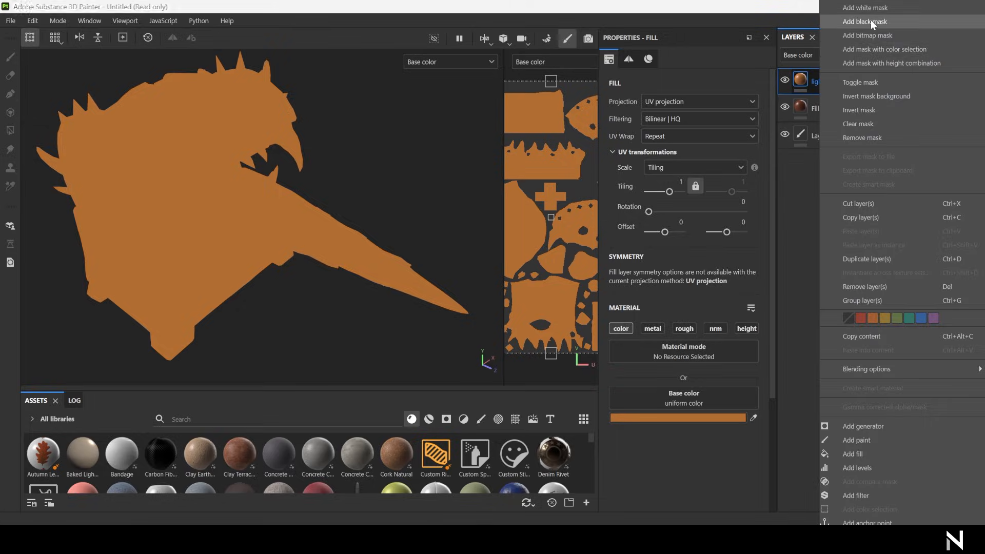
Add a black mask to the light layer and apply a Light generator to that mask
click(870, 21)
right_click(856, 78)
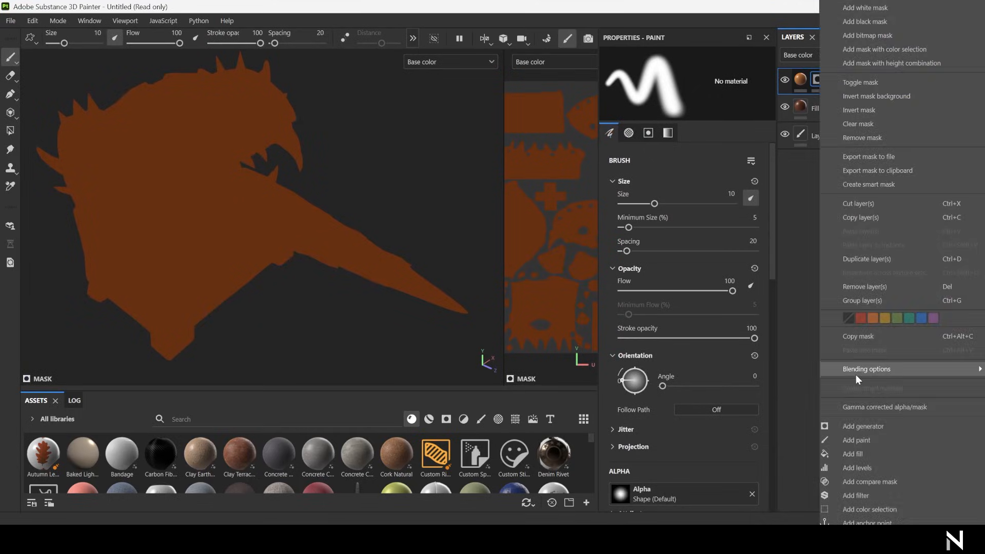
click(852, 426)
text(light)
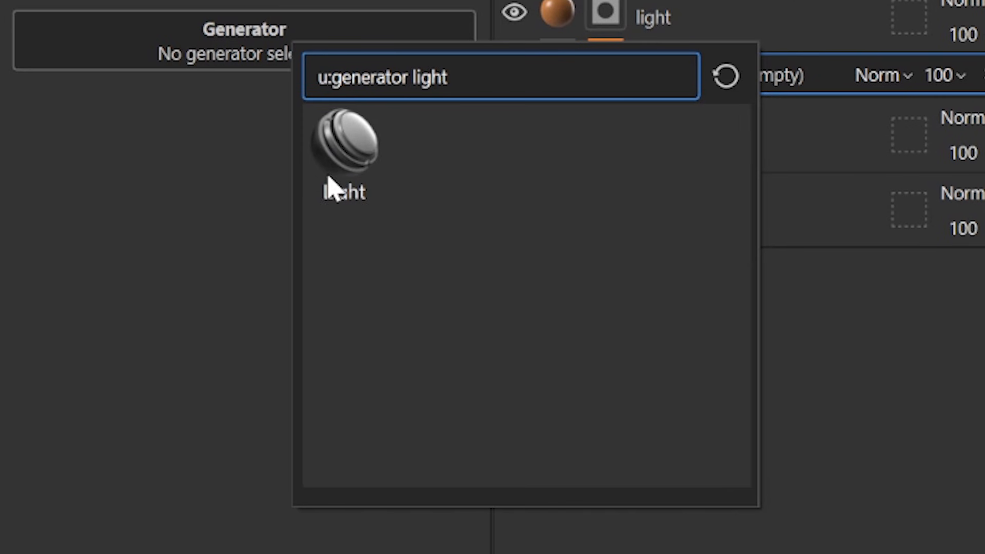
click(331, 190)
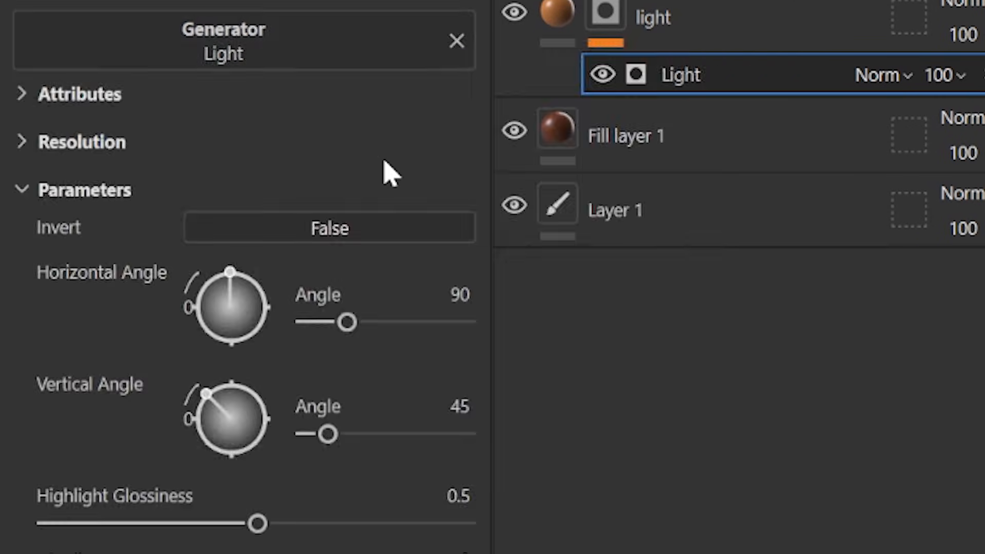
Set the Light generator's Highlight Glossiness to 0.61 and Light Attenuation to 0.43
alt+drag(257, 181, 330, 190)
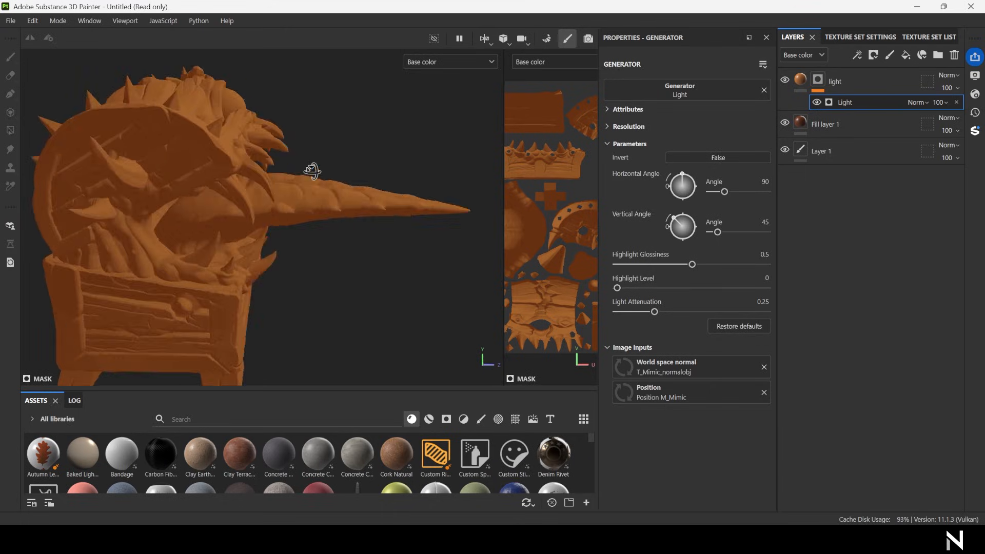
alt+drag(173, 186, 215, 177)
scroll(196, 159, up, 3)
alt+drag(129, 185, 293, 175)
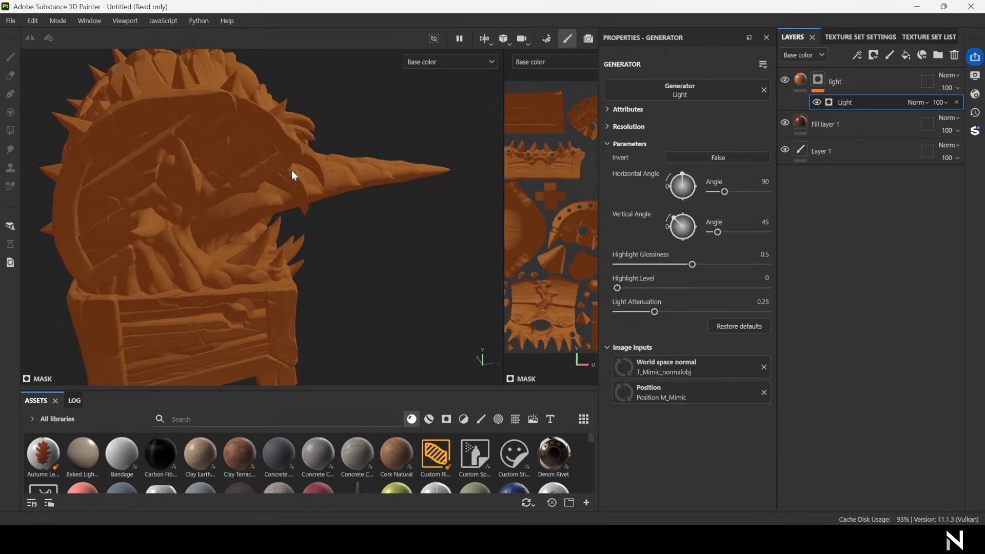
scroll(255, 183, up, 3)
alt+drag(366, 171, 473, 183)
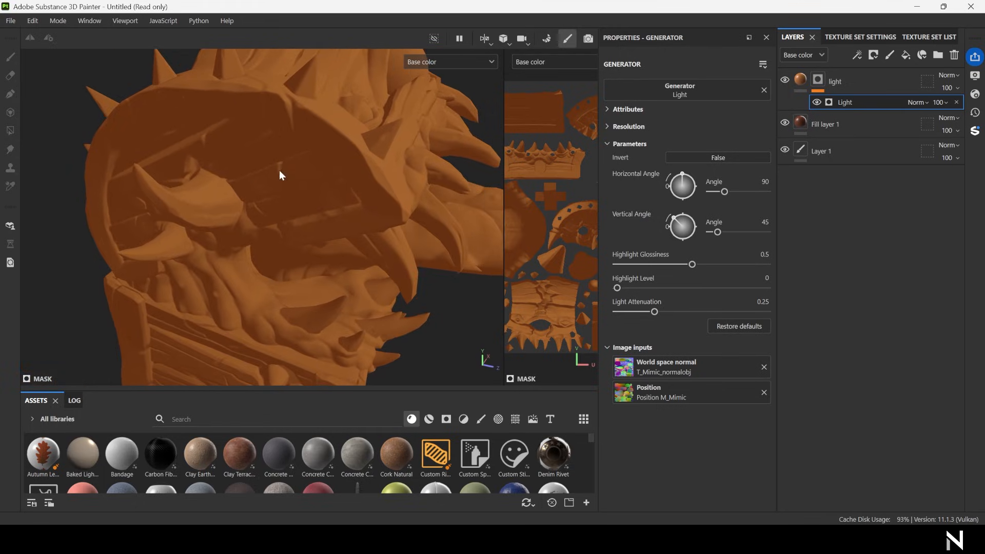
mouse_move(280, 176)
alt+mouse_down()
mouse_move(351, 165)
mouse_move(145, 178)
mouse_move(269, 173)
alt+mouse_up()
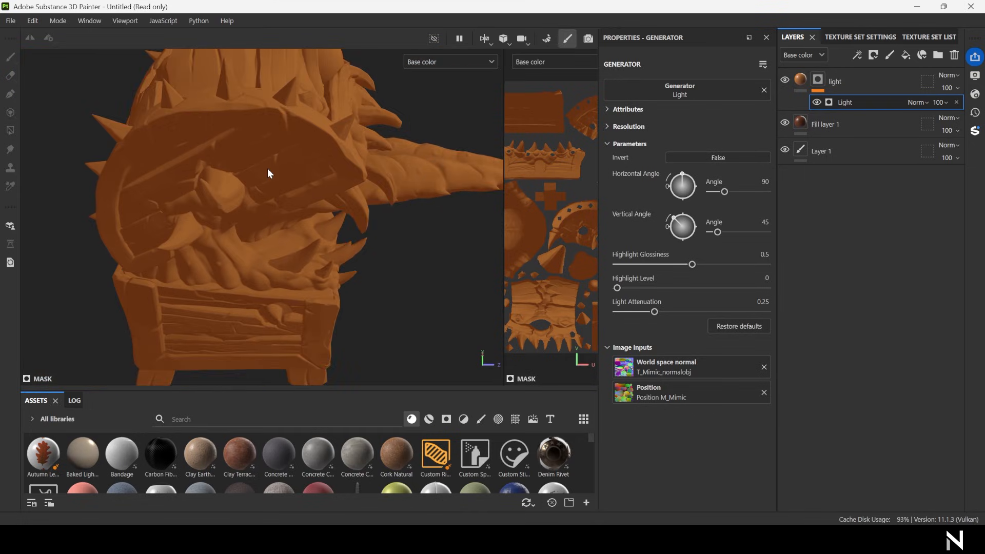
mouse_move(692, 264)
mouse_down()
mouse_move(717, 266)
mouse_move(691, 266)
mouse_move(709, 271)
mouse_up()
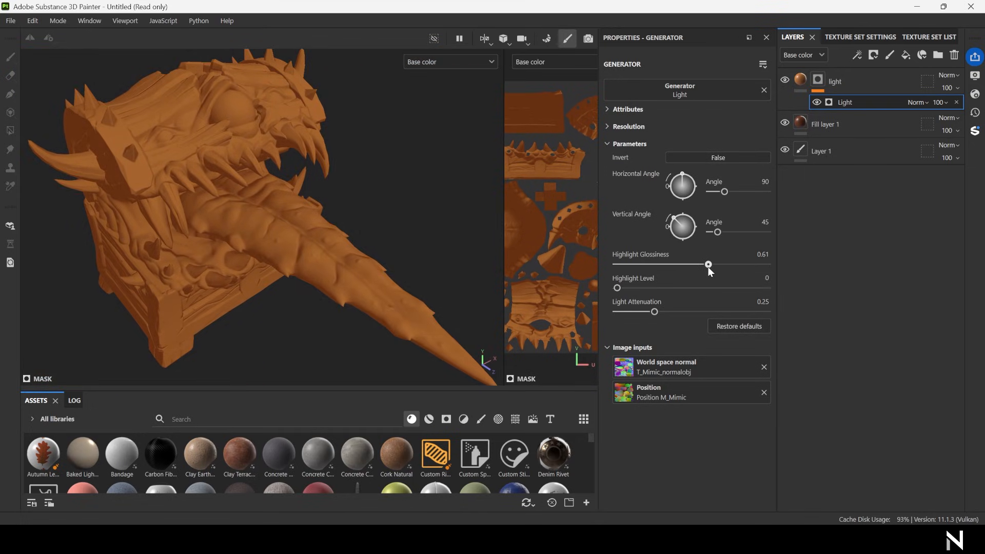
scroll(251, 209, down, 4)
scroll(251, 209, up, 1)
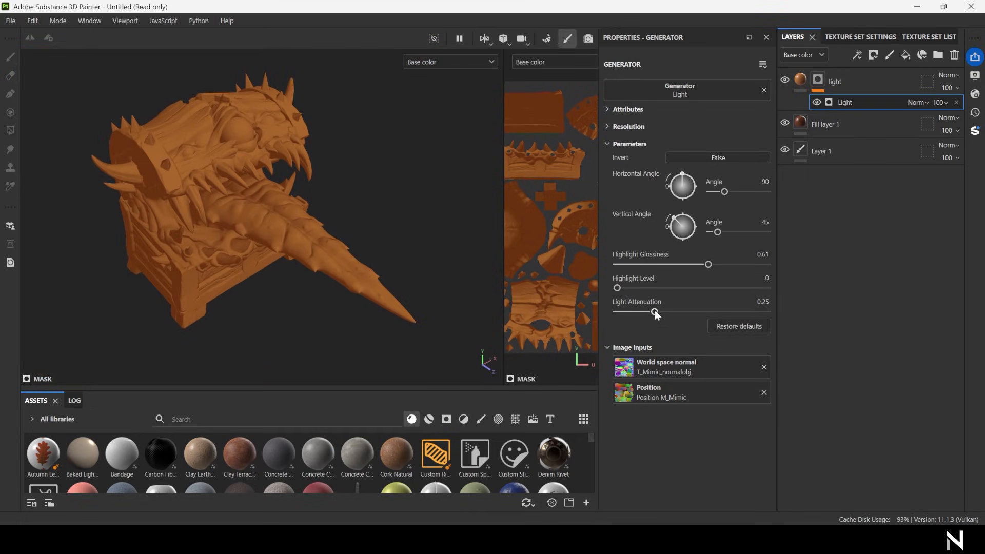
drag(655, 312, 681, 311)
Search the assets for "simple" and add the SimpleDiffuse material as a layer above the light layer
click(228, 416)
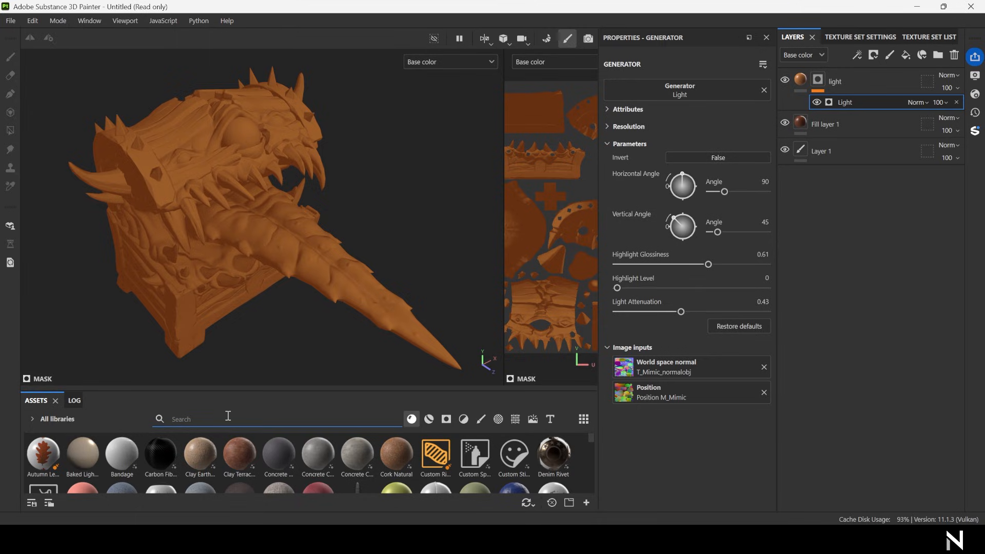
text(simple)
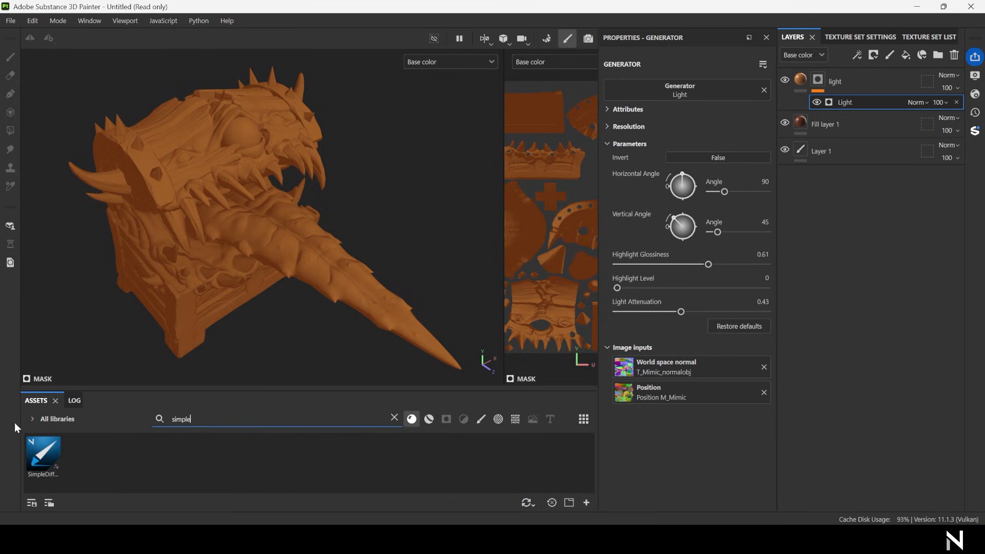
drag(55, 455, 820, 69)
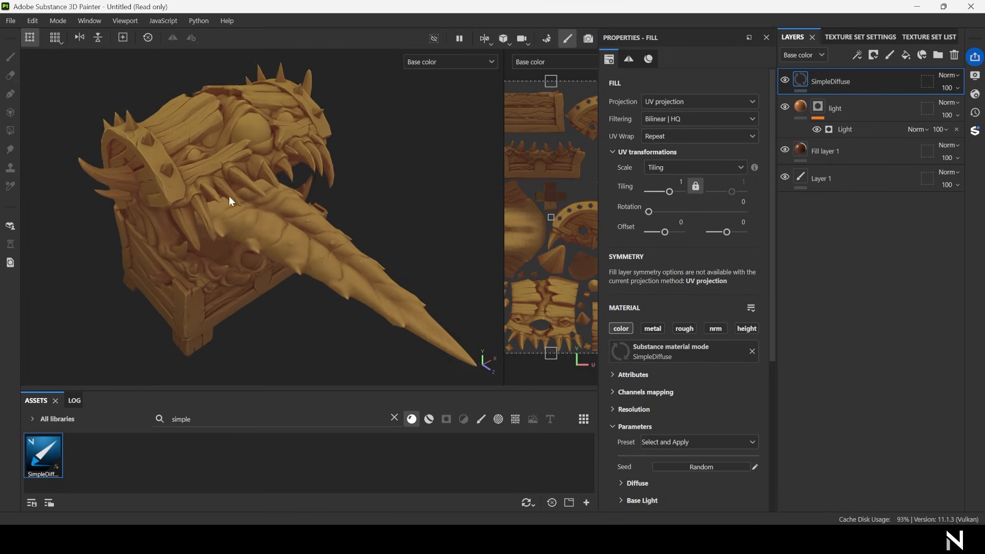
Examine the SimpleDiffuse shading on the mimic's head, teeth and tongue up close and from a distance
scroll(228, 196, up, 1)
scroll(214, 124, up, 5)
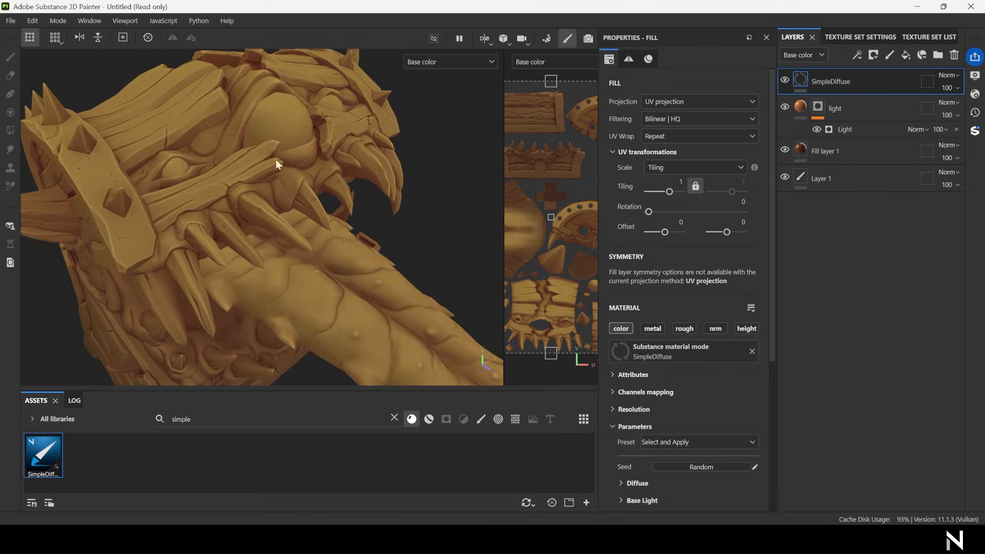
alt+drag(276, 159, 316, 156)
scroll(303, 175, down, 3)
scroll(283, 197, down, 4)
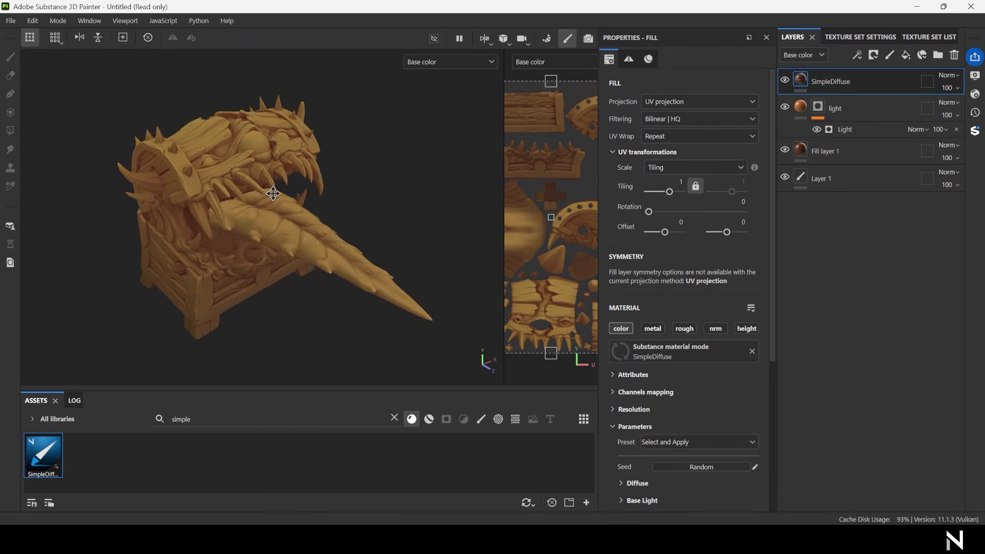
alt+middle_drag(272, 194, 271, 211)
scroll(270, 211, up, 4)
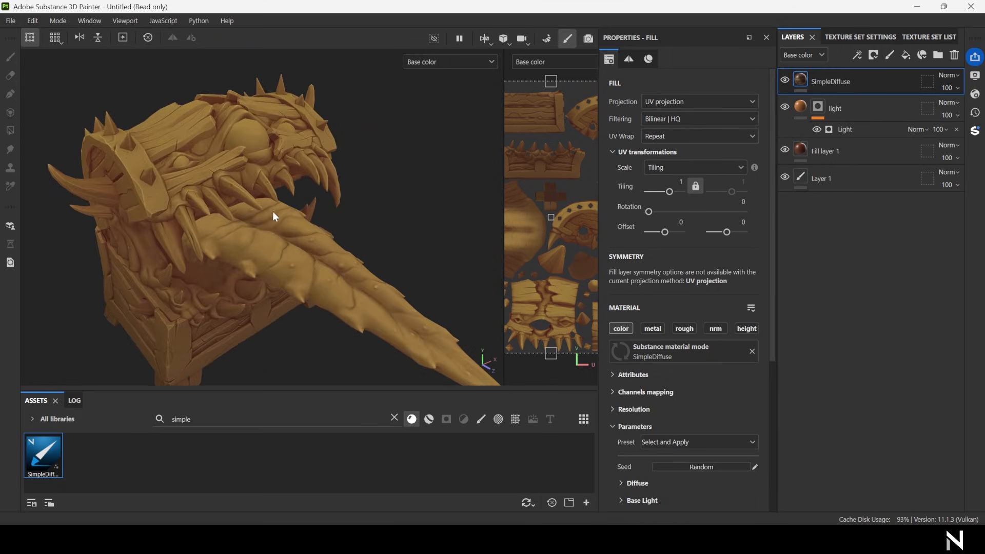
Duplicate the SimpleDiffuse layer and add a black mask to the copy
key(ctrl+d)
right_click(846, 82)
click(863, 28)
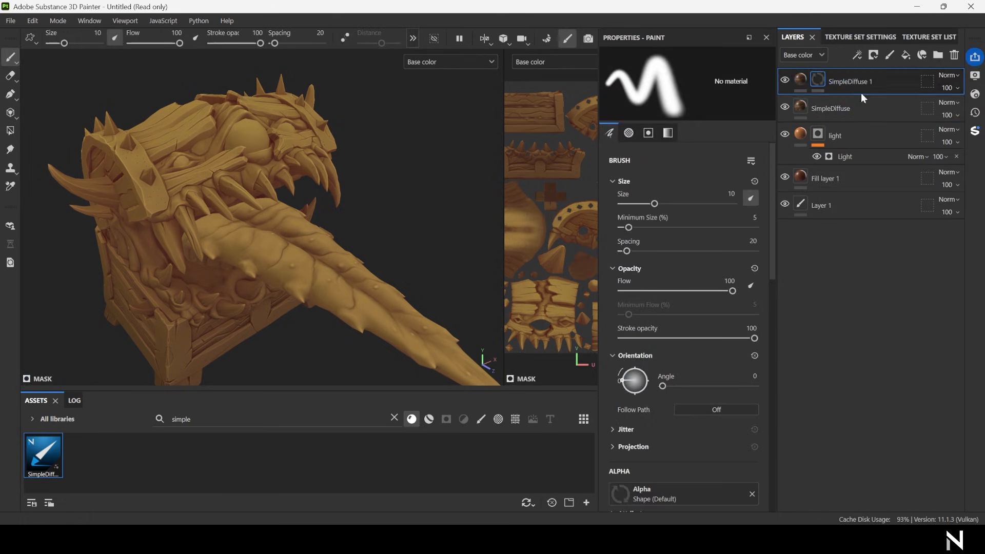
Add a color selection to the SimpleDiffuse 1 mask and pick the yellow ID color of the wooden planks
right_click(861, 93)
click(885, 512)
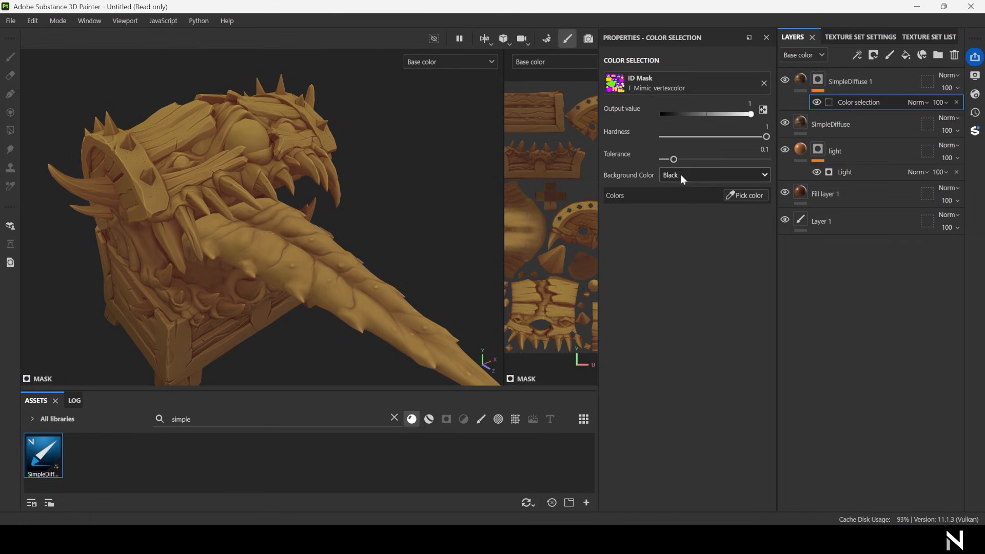
click(746, 195)
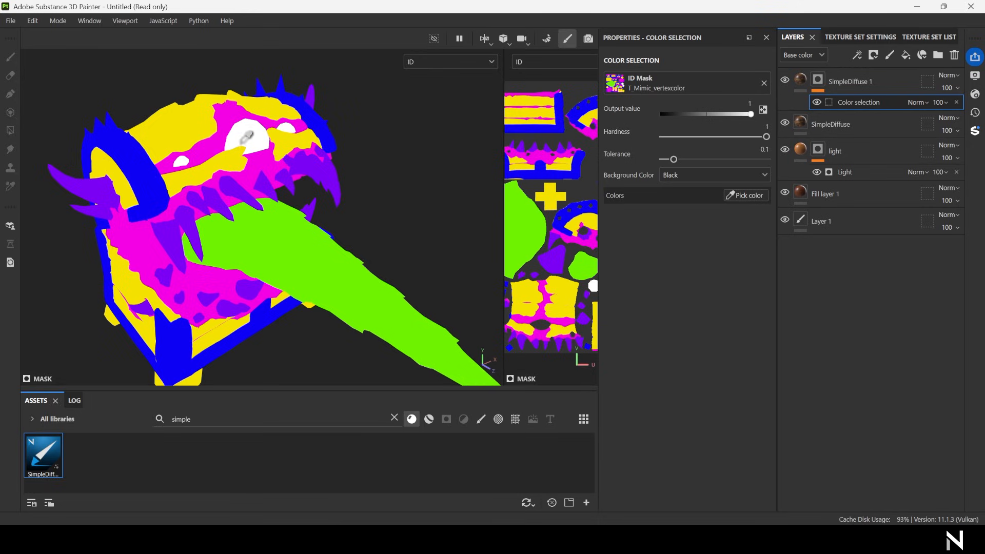
click(201, 122)
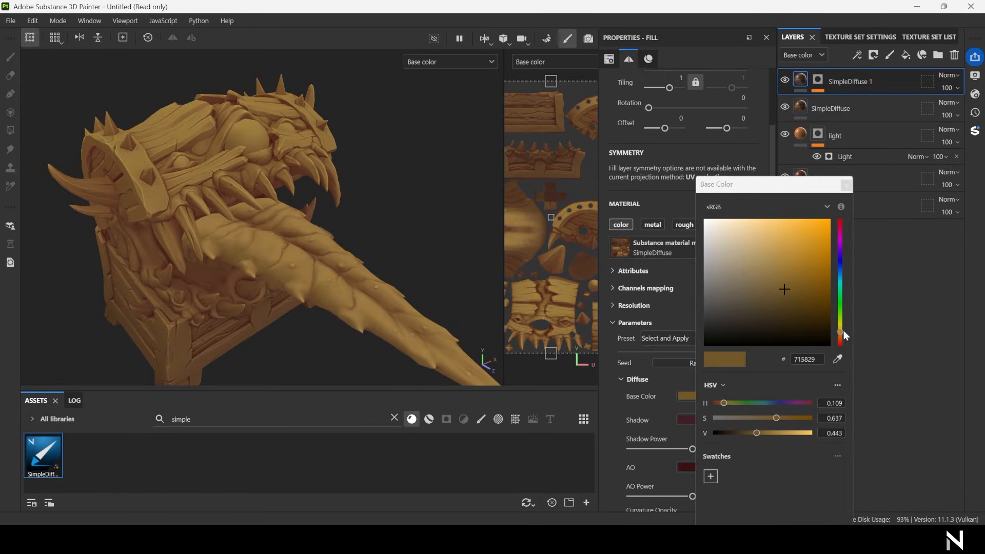
Set the base color of the wood's SimpleDiffuse 1 layer to the dark reddish brown 68321A
drag(843, 331, 840, 338)
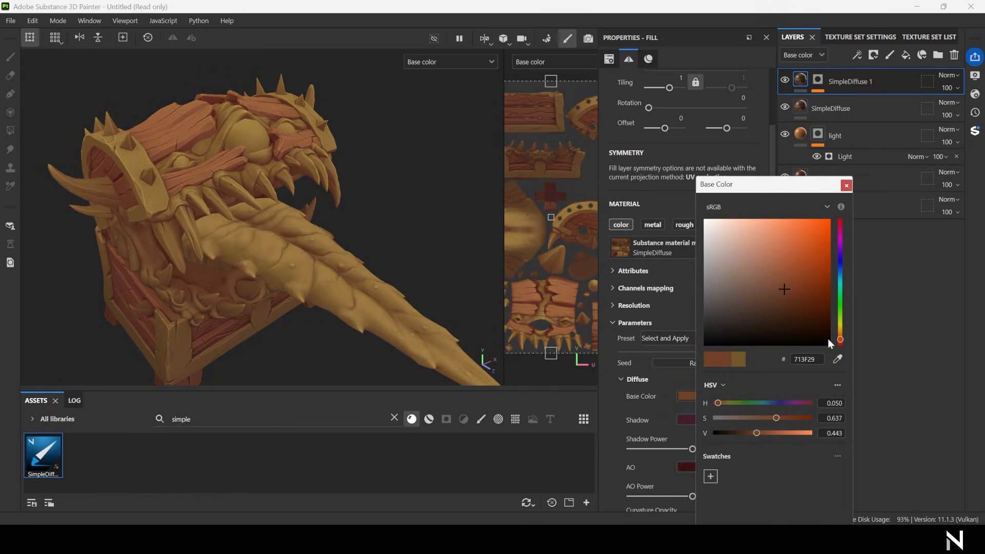
drag(796, 291, 798, 294)
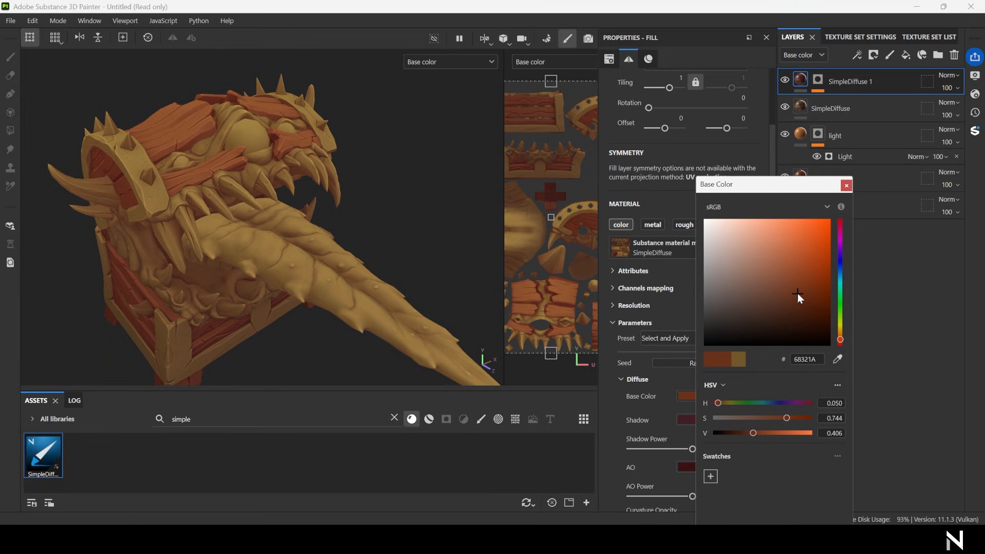
scroll(146, 131, up, 2)
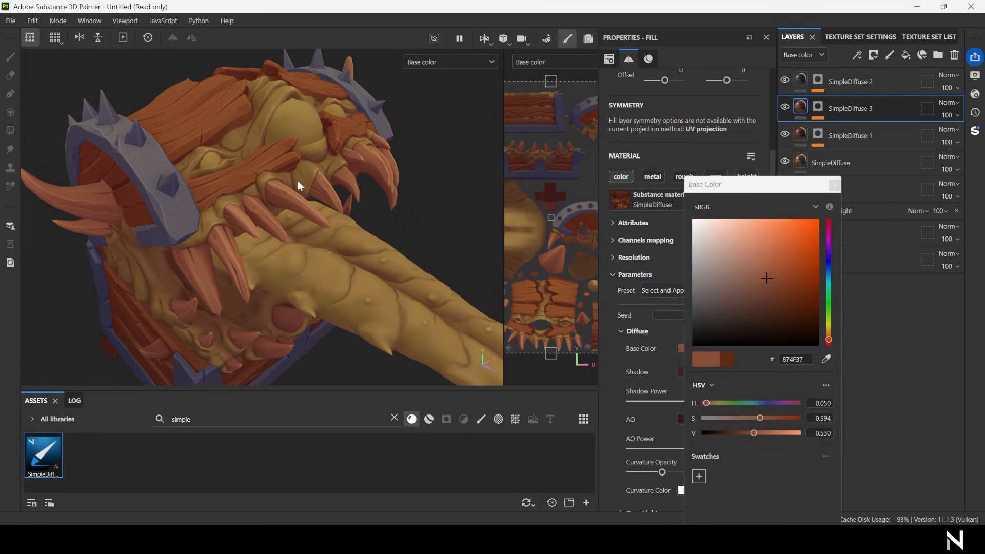
alt+drag(293, 199, 394, 201)
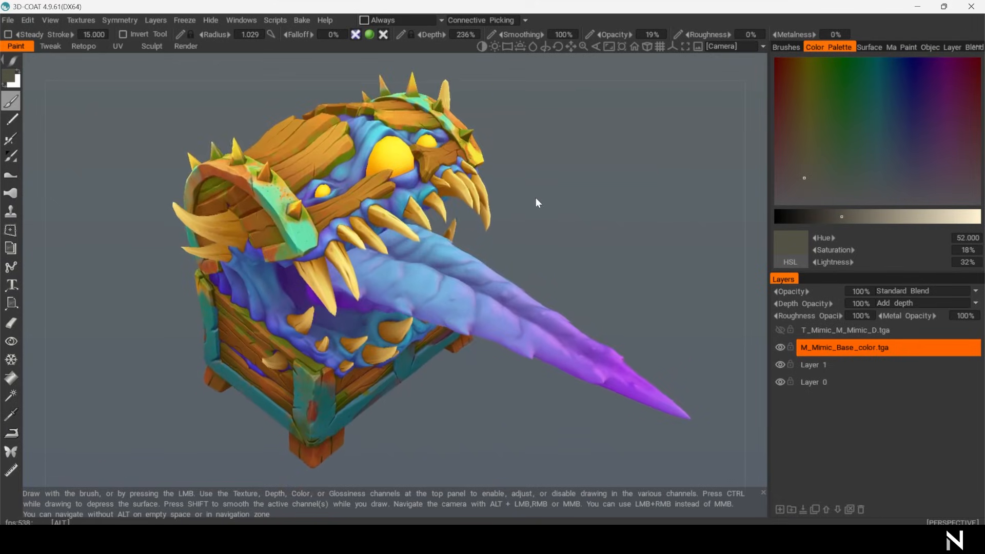
Switch to 3D-Coat and view the mimic with the T_Mimic_M_Mimic_D.tga layer shown over the base color
alt+drag(536, 198, 422, 200)
click(780, 330)
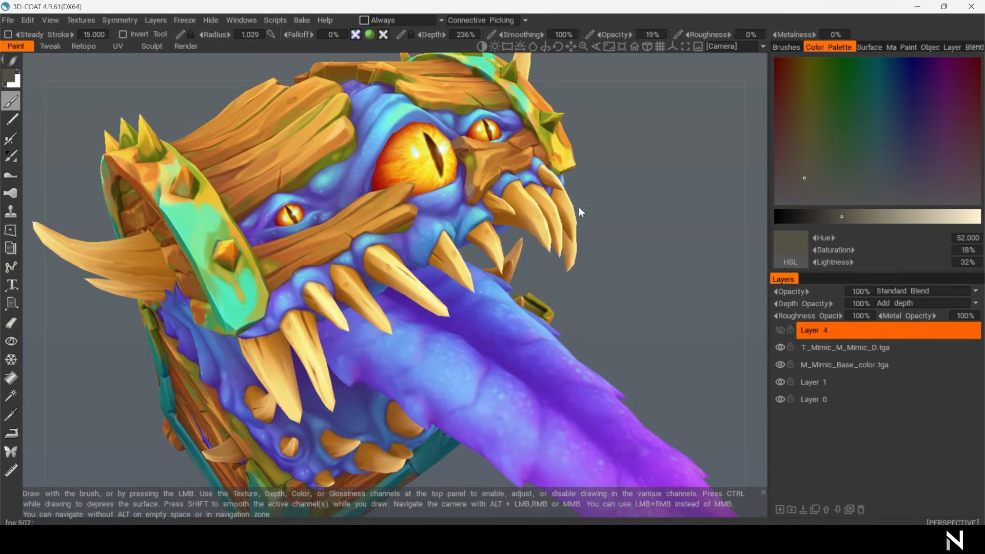
Compare the model with and without T_Mimic_M_Mimic_D.tga, leave that layer hidden and show Layer 4
click(780, 348)
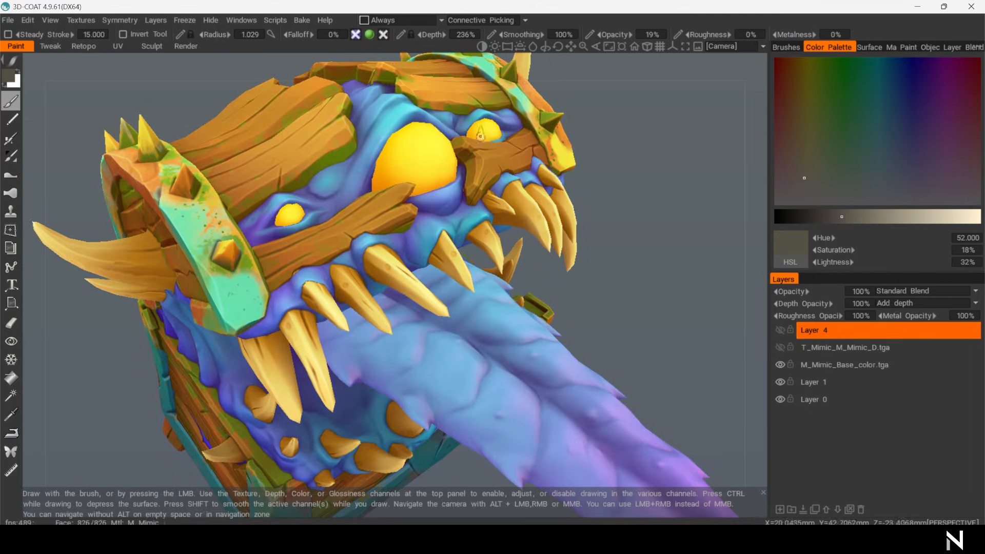
click(781, 347)
click(781, 346)
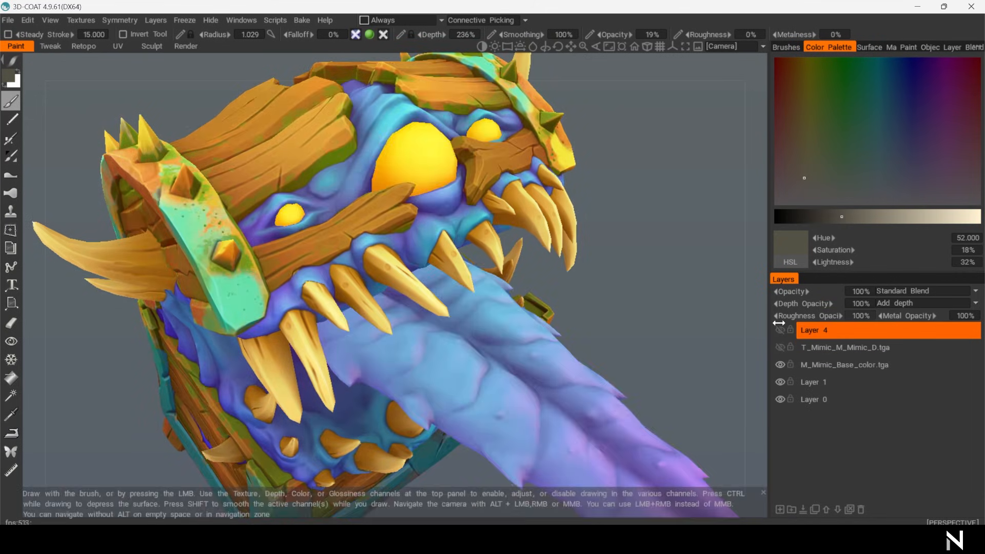
click(780, 329)
Examine the spiked metal band, its edges and the neighbouring planks on the chest lid up close
alt+drag(462, 246, 431, 251)
alt+right_drag(431, 251, 411, 247)
alt+drag(410, 246, 418, 220)
alt+middle_drag(418, 221, 436, 198)
alt+right_drag(436, 197, 403, 156)
alt+drag(403, 156, 384, 195)
mouse_move(384, 195)
alt+right_down()
mouse_move(377, 239)
mouse_move(378, 211)
alt+right_up()
alt+drag(378, 211, 341, 197)
alt+right_drag(341, 197, 328, 228)
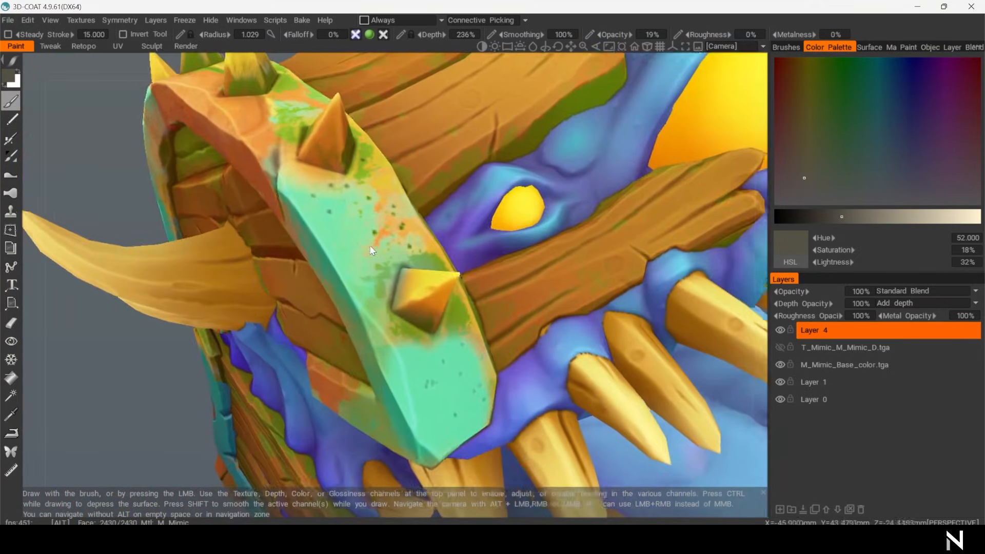
alt+middle_drag(329, 228, 382, 250)
mouse_move(379, 245)
alt+right_down()
mouse_move(381, 232)
mouse_move(369, 235)
alt+right_up()
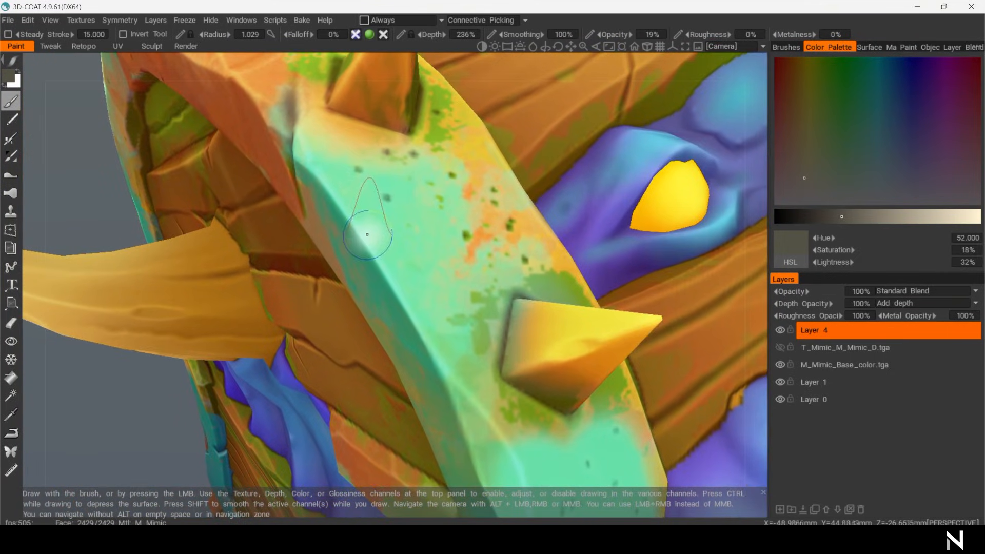
alt+drag(370, 235, 402, 200)
alt+right_drag(402, 200, 423, 162)
alt+drag(422, 161, 451, 153)
alt+right_drag(452, 153, 478, 200)
alt+middle_drag(477, 200, 419, 177)
mouse_move(420, 177)
alt+right_down()
mouse_move(371, 159)
mouse_move(385, 159)
alt+right_up()
Sample an orange-brown paint color from the model, resize the brush at the metal band's edge and show Layer 4
key(v)
alt+drag(385, 159, 332, 202)
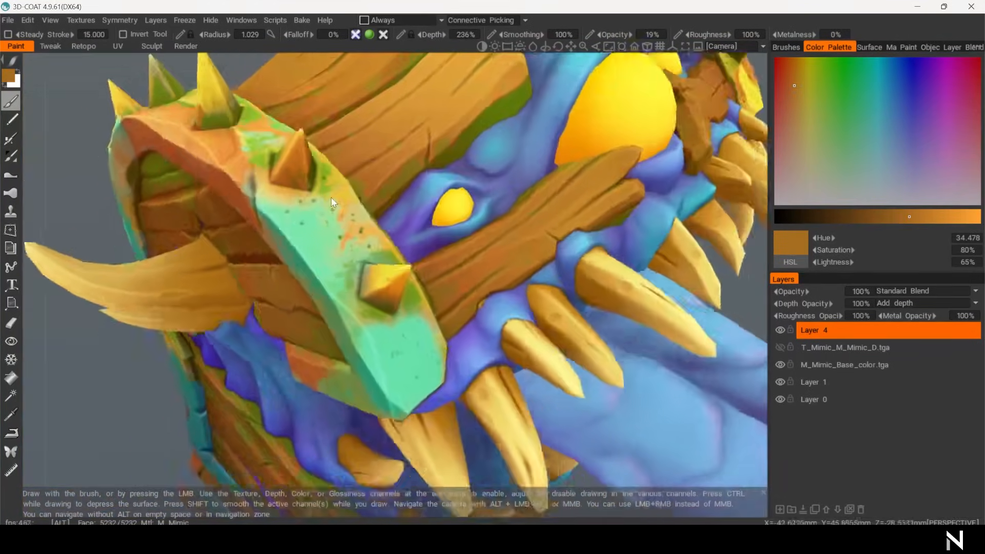
alt+middle_drag(332, 202, 376, 187)
alt+right_drag(376, 187, 380, 238)
alt+middle_drag(380, 238, 351, 328)
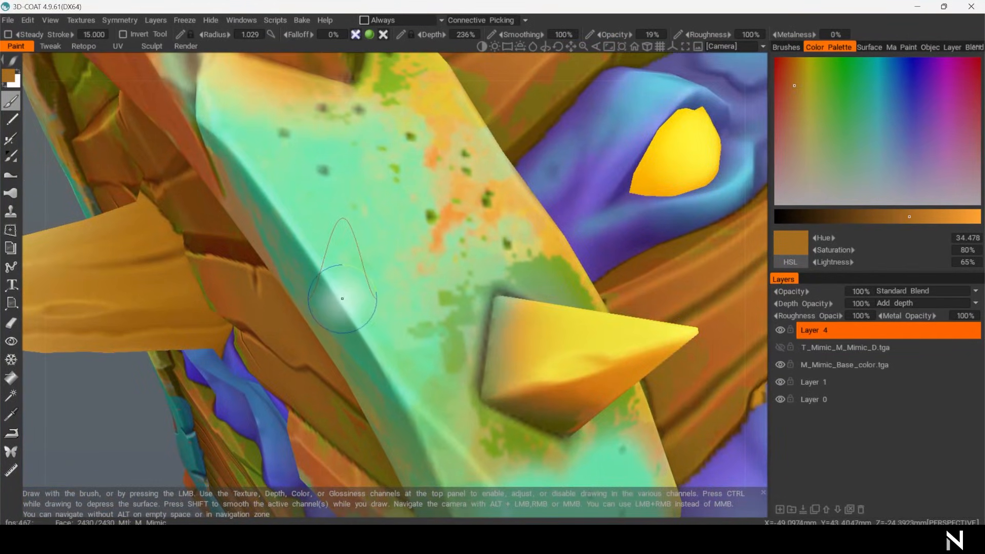
alt+drag(341, 299, 261, 169)
right_drag(340, 282, 378, 305)
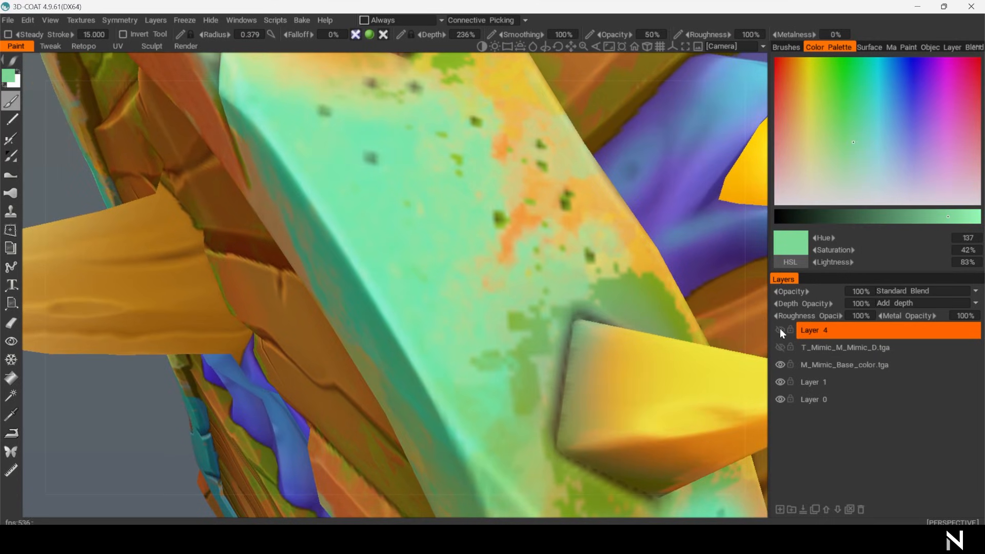
click(780, 331)
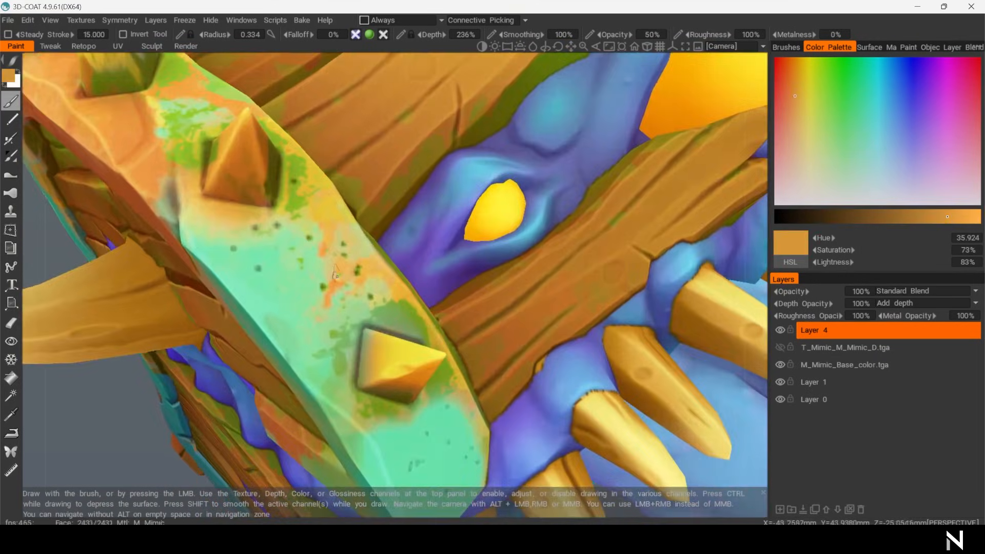
Sample a light yellow and paint a highlight on the broken plank end beside the large eye on Layer 4
alt+drag(505, 121, 438, 261)
alt+right_drag(437, 262, 447, 262)
key(v)
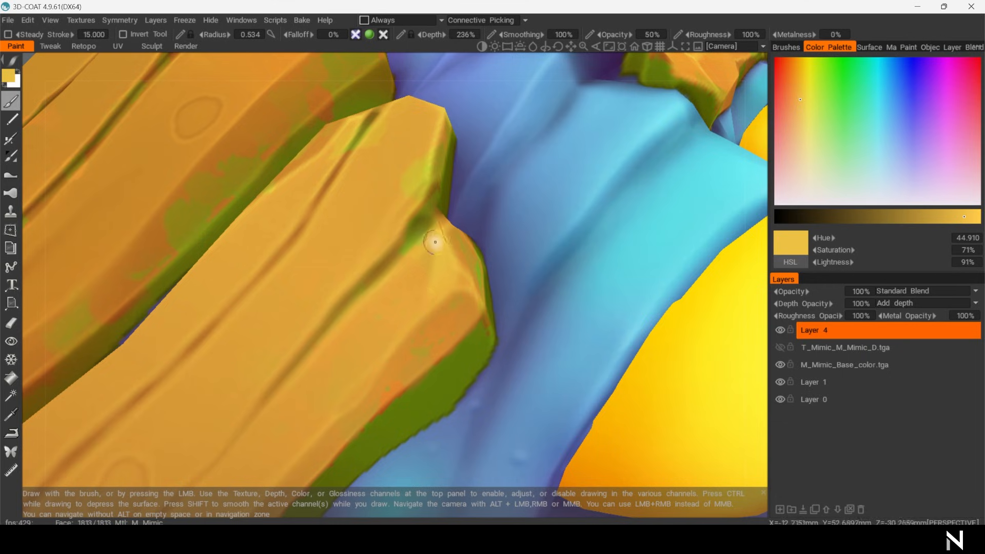
drag(435, 242, 391, 344)
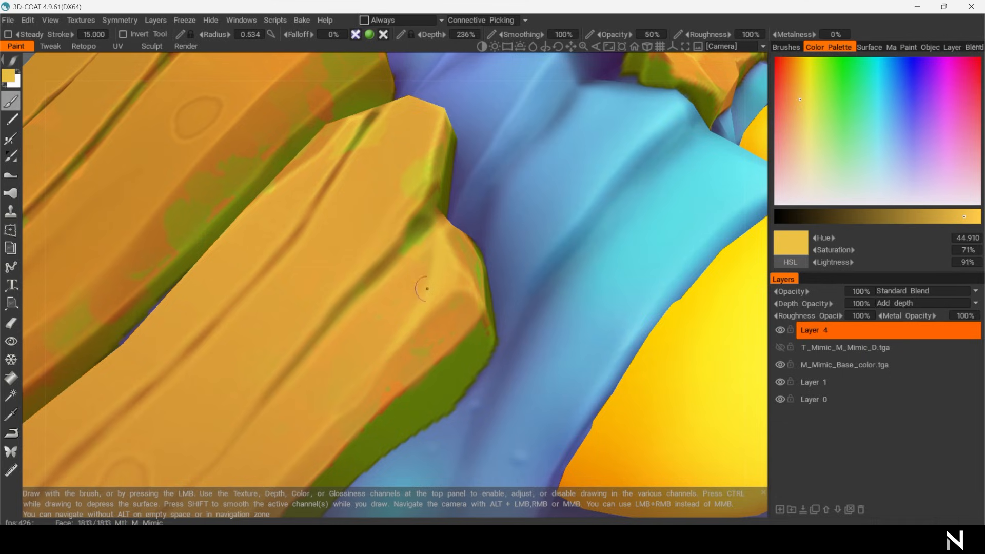
Sample olive green and ochre tones and shade the crack at the plank's broken end with them
key(v)
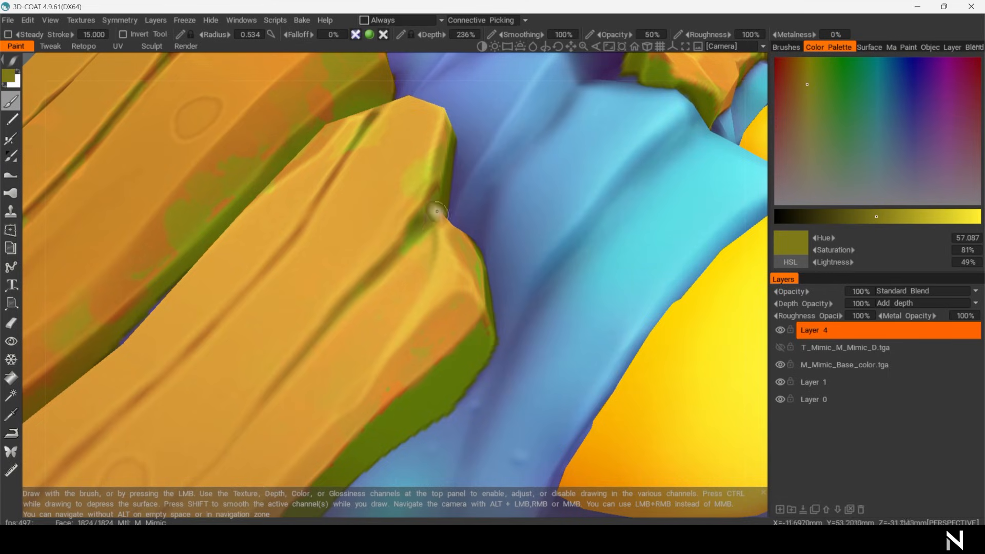
key(v)
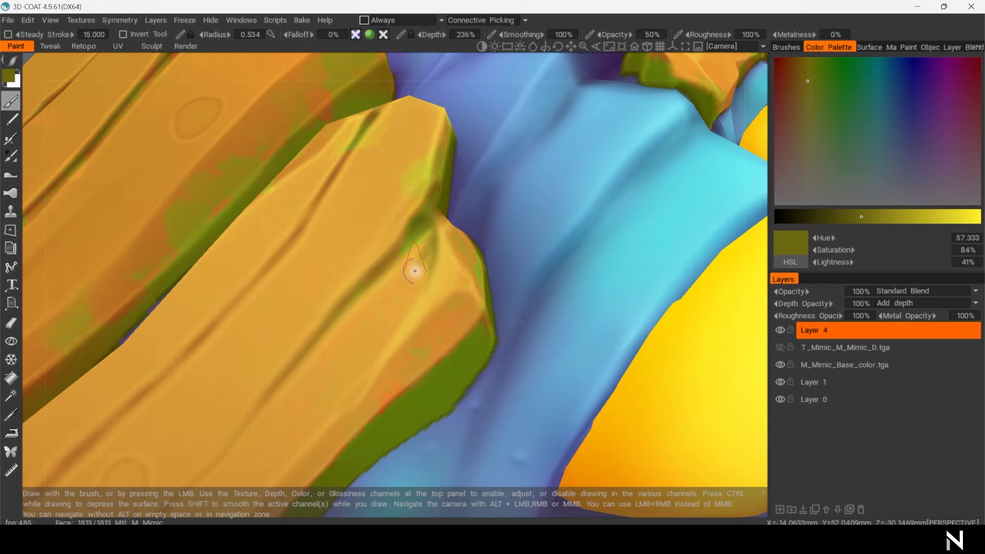
key(v)
key(v)
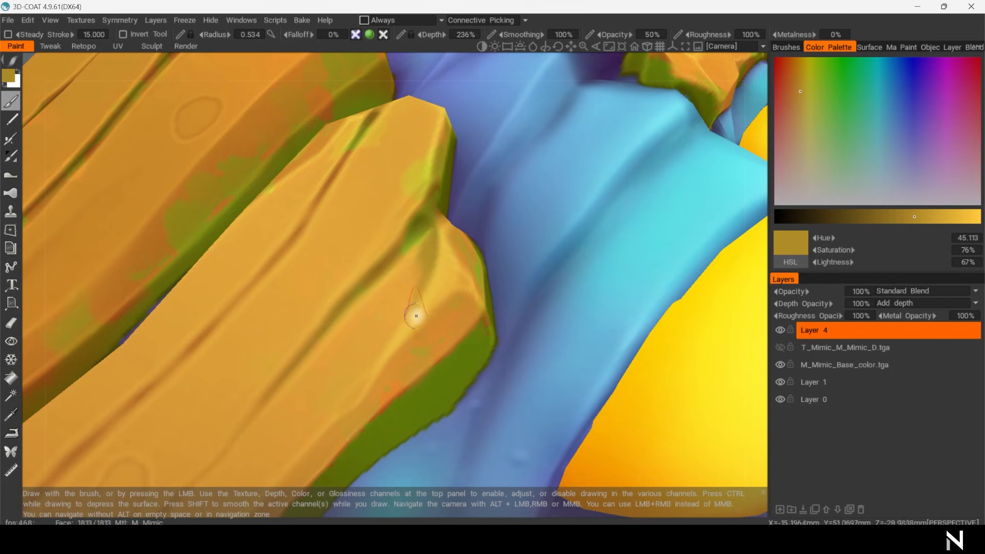
drag(419, 250, 413, 241)
alt+right_drag(413, 241, 375, 251)
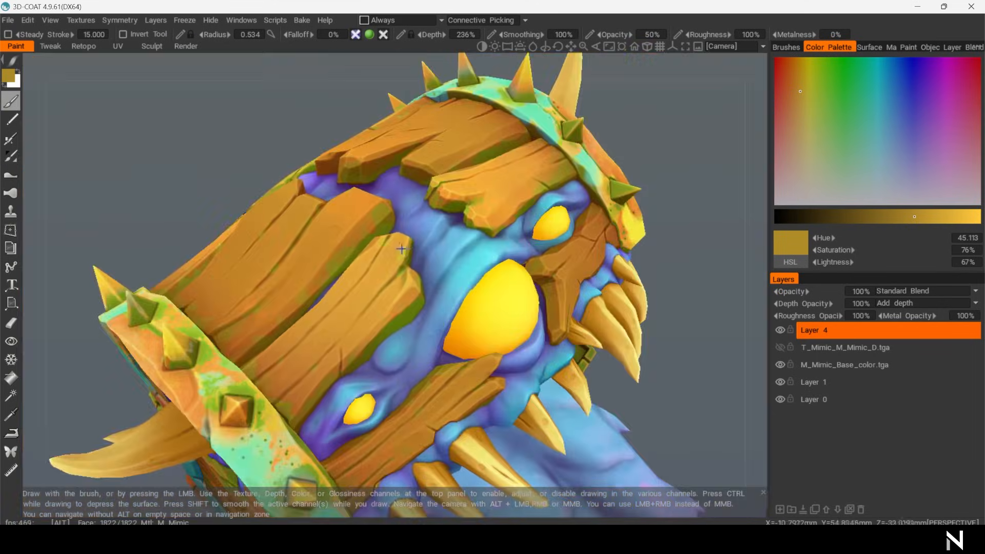
alt+drag(374, 252, 402, 250)
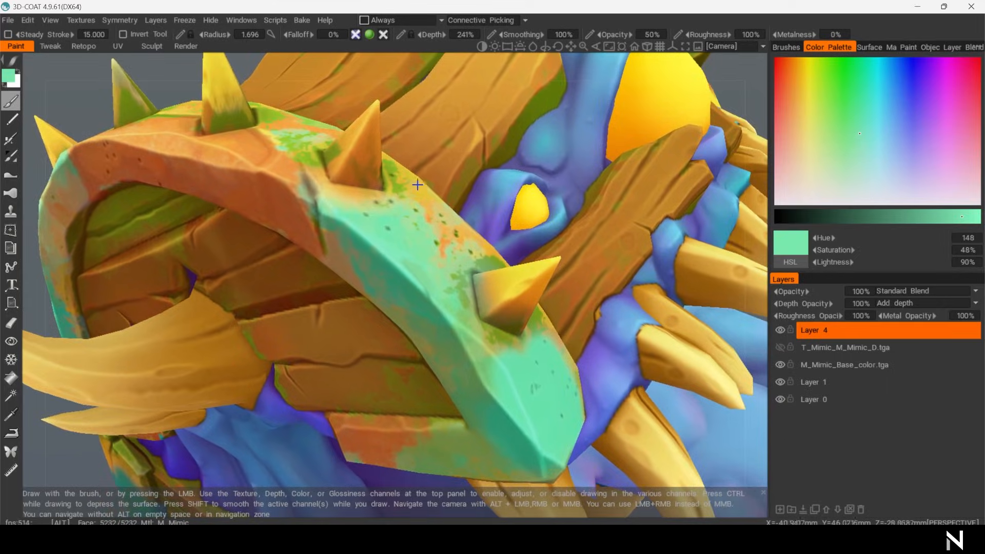
Sample mint green from the metal band and paint it over the band's inner side face
scroll(393, 216, up, 3)
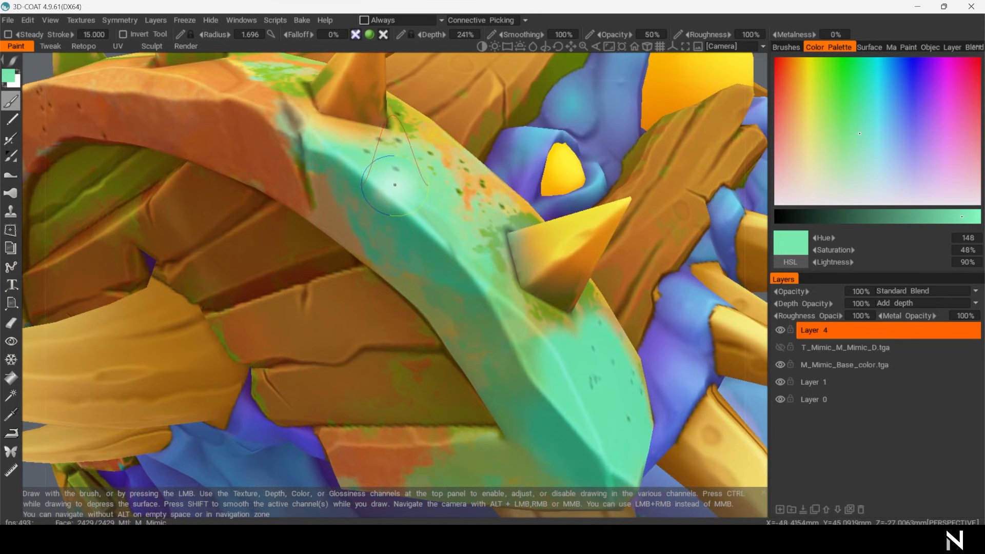
key(v)
alt+drag(400, 198, 412, 179)
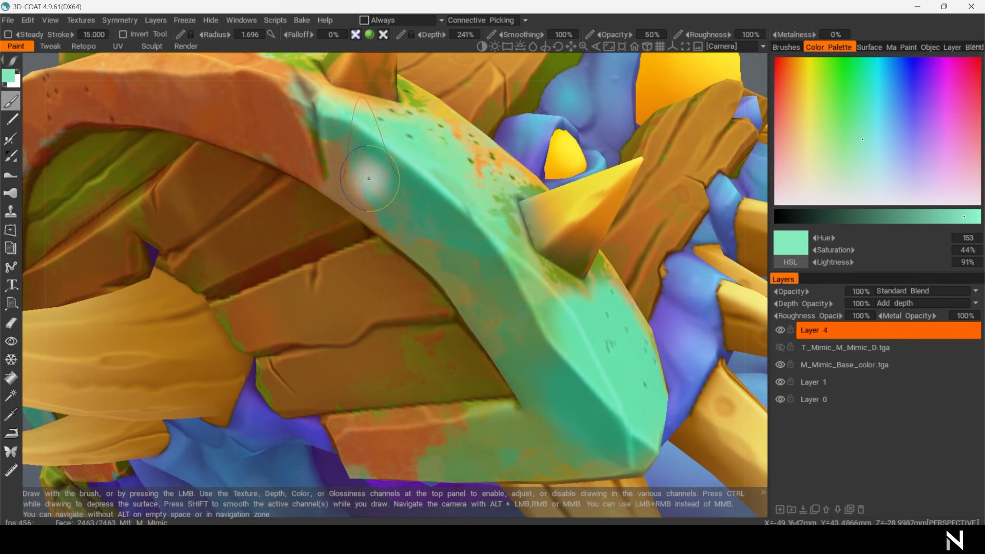
mouse_move(354, 169)
mouse_down()
mouse_move(406, 199)
mouse_move(497, 309)
mouse_move(533, 410)
mouse_move(452, 426)
mouse_move(431, 462)
mouse_move(498, 469)
mouse_up()
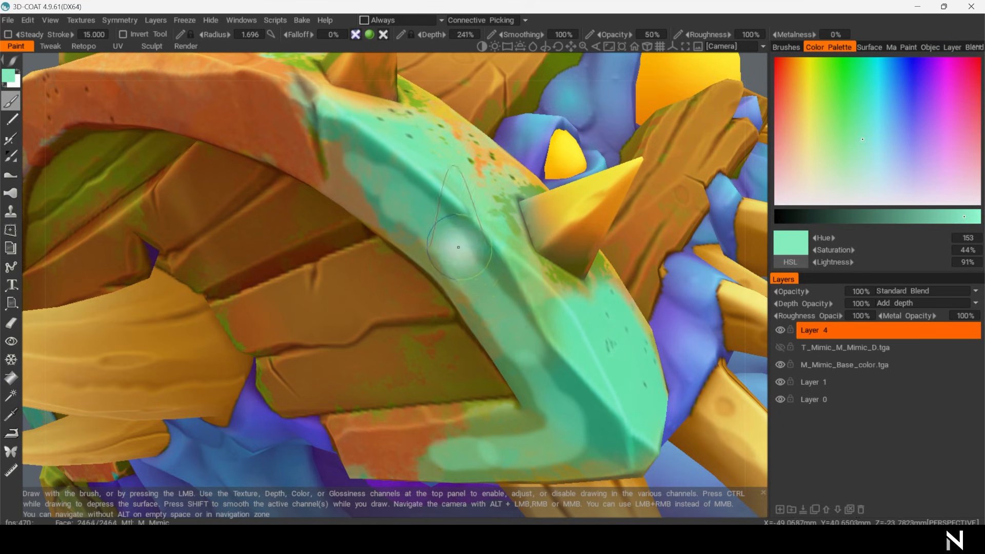
alt+drag(435, 210, 398, 154)
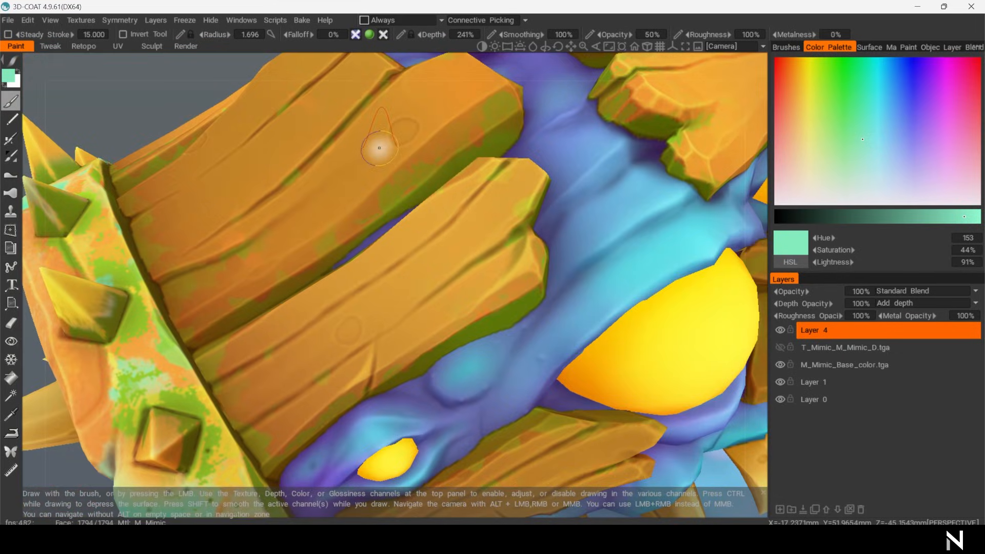
Send the current view of the lid planks to Photoshop as a projection for external editing
click(28, 19)
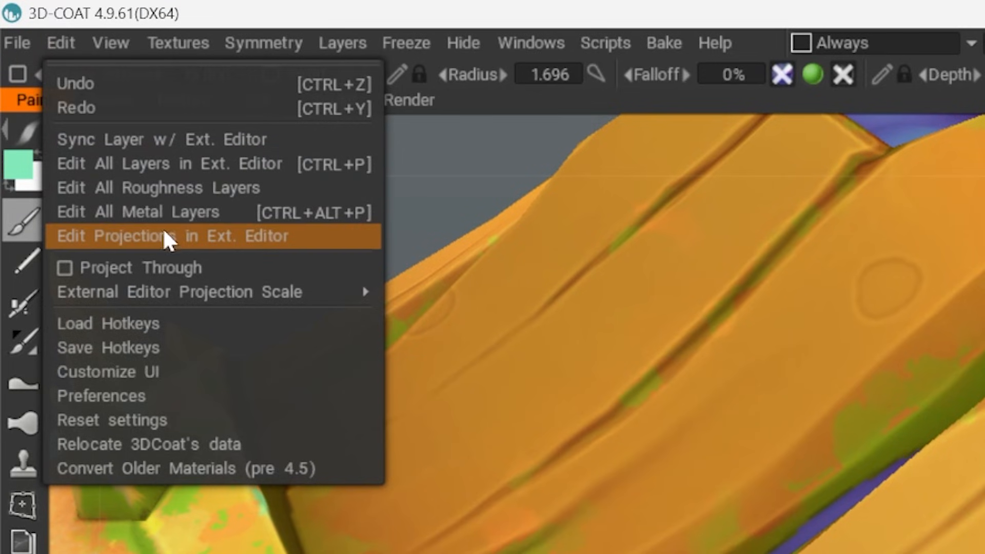
click(171, 236)
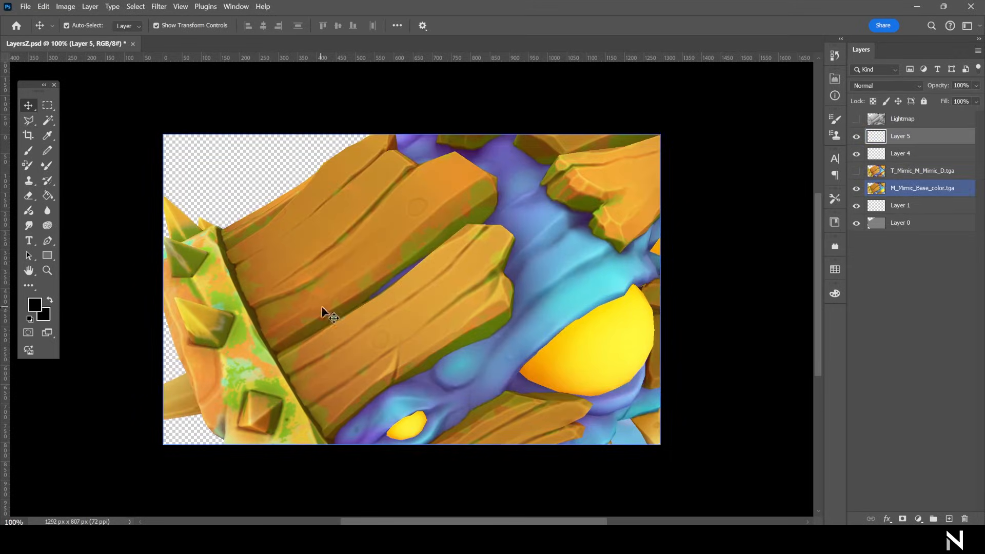
alt+scroll(391, 249, up, 3)
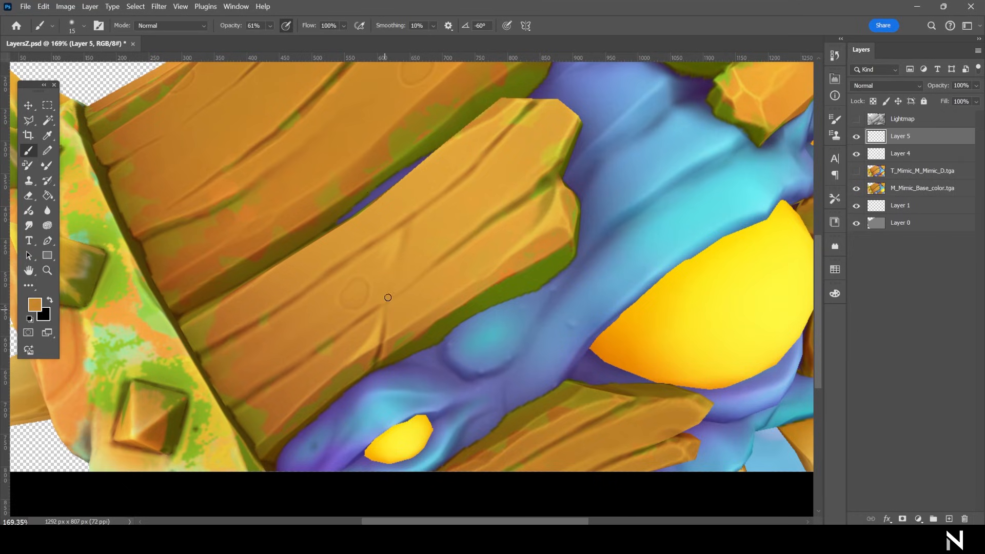
Paint highlights and crack details on the middle plank and its broken end on Layer 5, using sampled wood colors
alt+click(403, 245)
alt+click(395, 239)
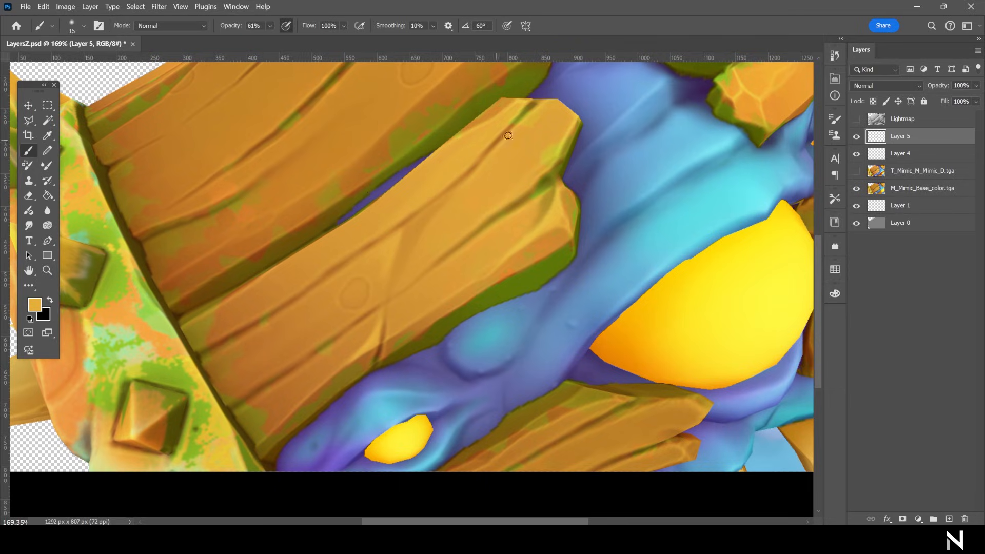
alt+click(525, 113)
drag(534, 101, 511, 127)
alt+click(555, 148)
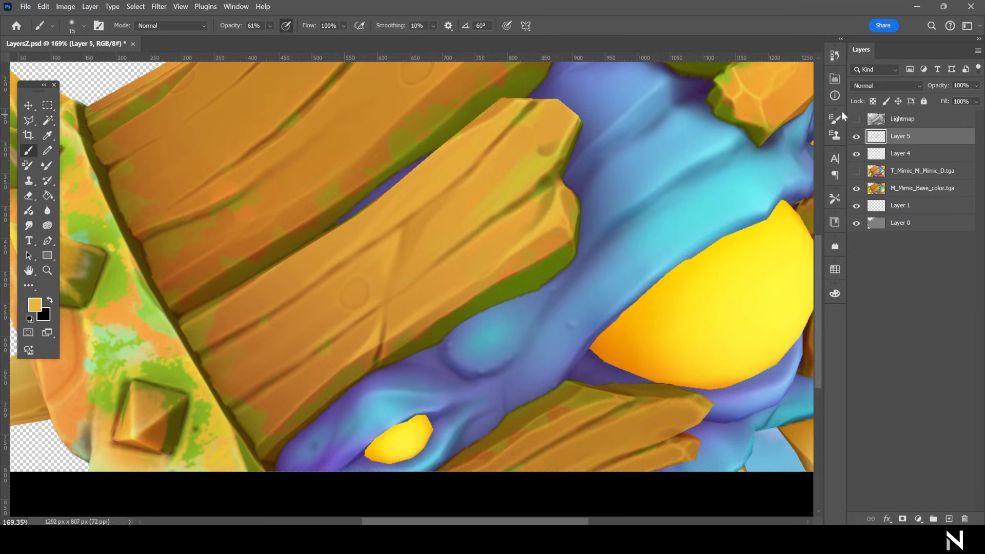
Compare the planks with and without the new Layer 5 strokes
click(856, 137)
drag(356, 285, 393, 238)
drag(393, 238, 386, 254)
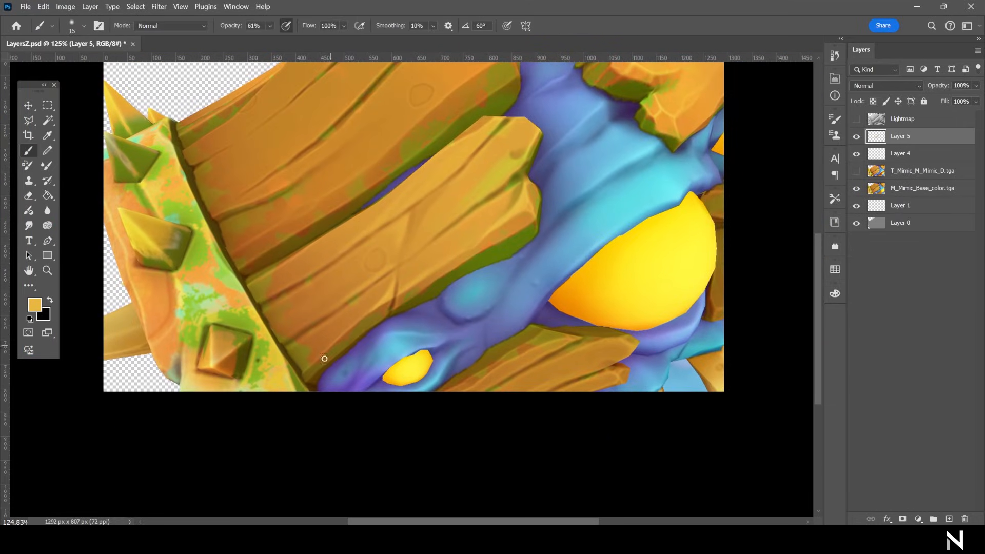
Sample a dark wood tone from the middle plank's lower corner and enlarge the brush
alt+click(311, 384)
key(bracketright)
key(bracketright)
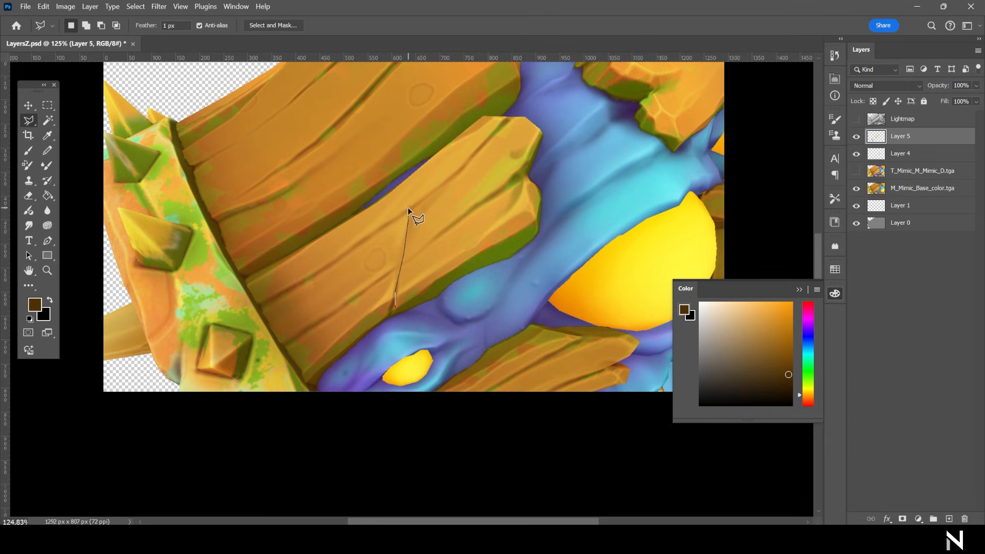
Make a polygonal lasso selection around the outer half of the middle plank and return to the Brush tool
click(562, 137)
click(565, 222)
double_click(523, 263)
key(b)
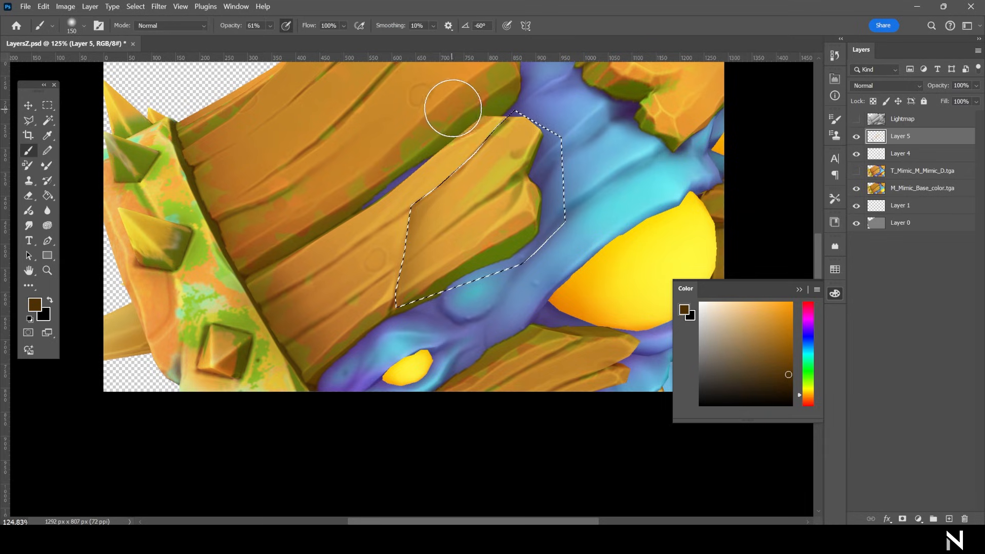
Save the painted plank projection and switch to 3D-Coat to load it onto the mimic and check the planks
key(ctrl+s)
key(alt+Tab)
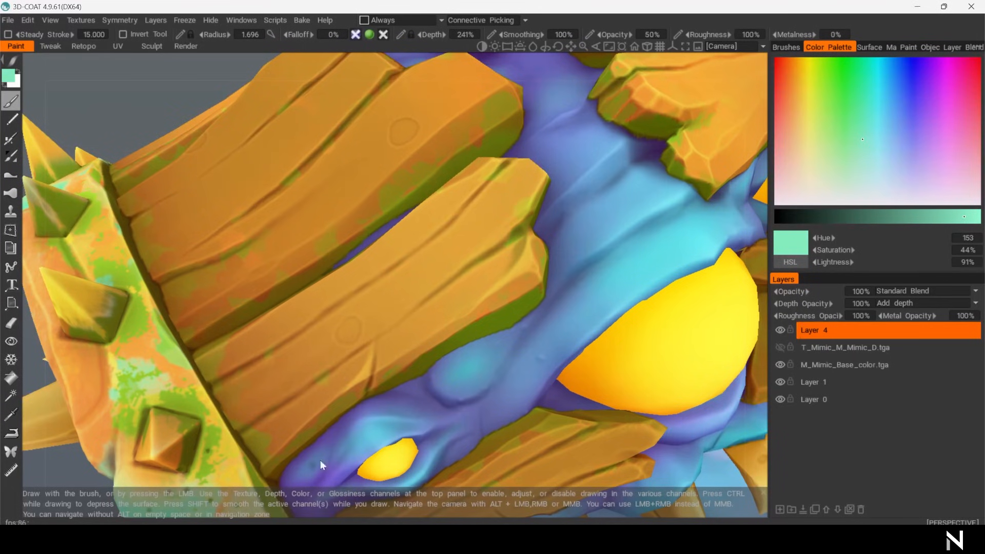
alt+right_drag(504, 172, 510, 198)
alt+drag(510, 198, 502, 226)
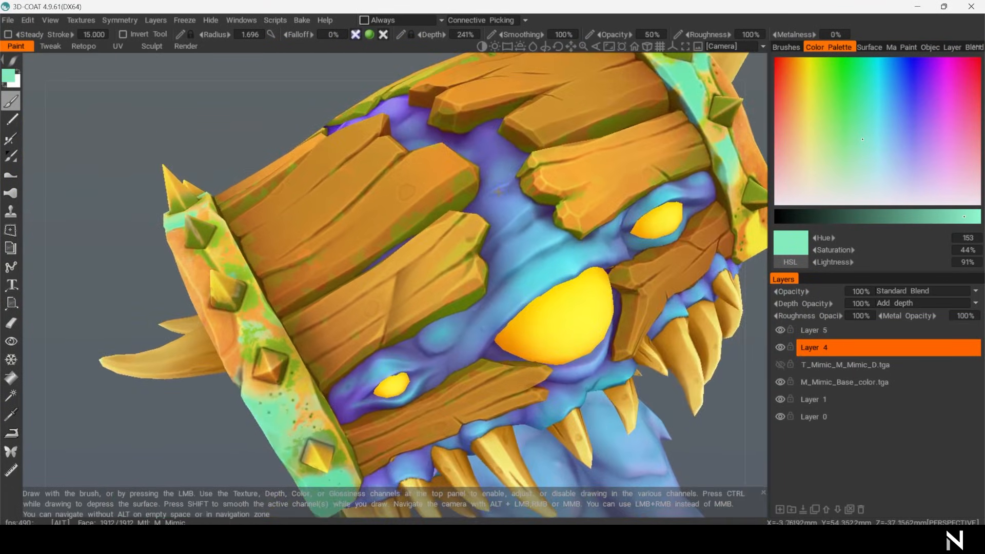
alt+right_drag(503, 226, 500, 216)
alt+drag(501, 217, 518, 187)
alt+right_drag(518, 187, 512, 196)
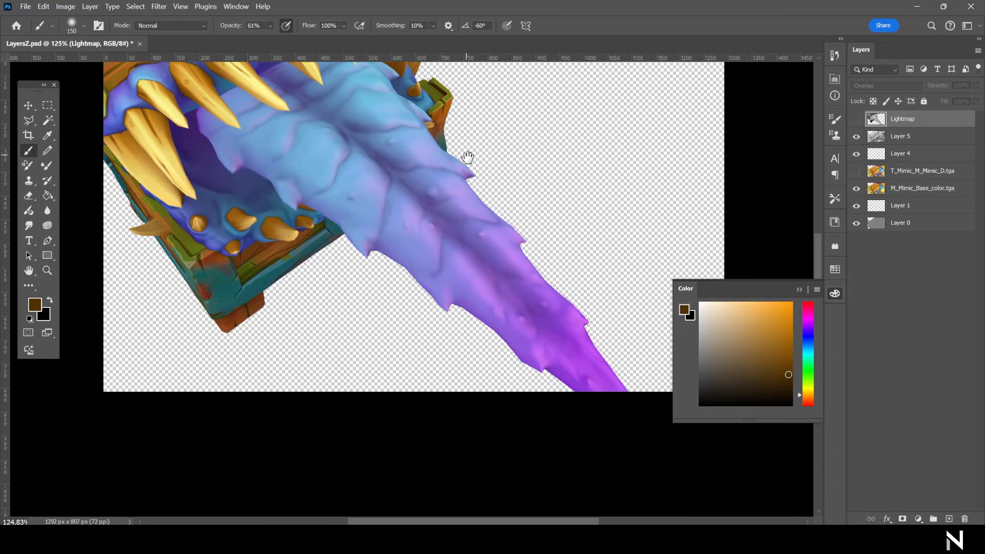
Add a new layer above Layer 5 in the tongue projection in Photoshop and choose the Lasso tool
mouse_move(466, 159)
mouse_down()
mouse_move(507, 224)
mouse_move(469, 233)
mouse_up()
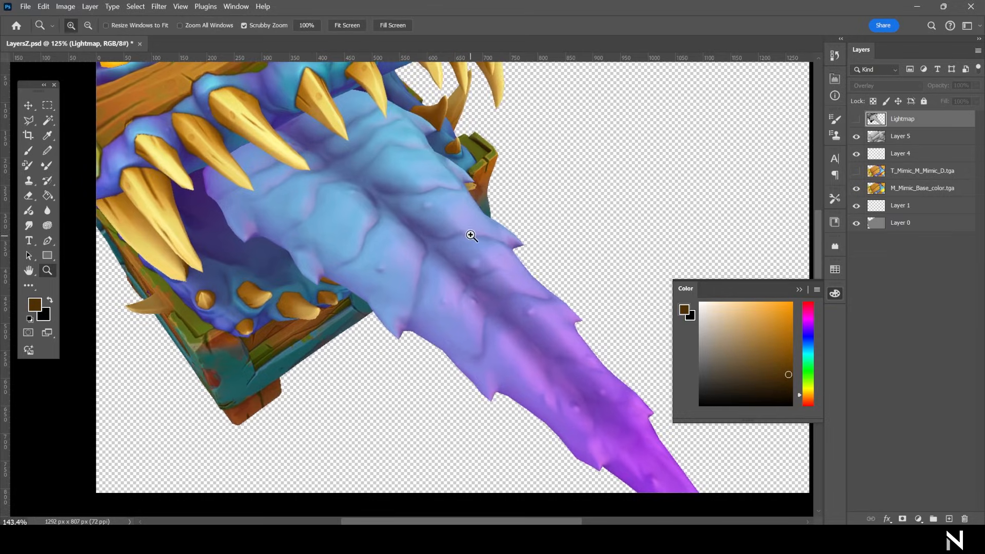
click(888, 137)
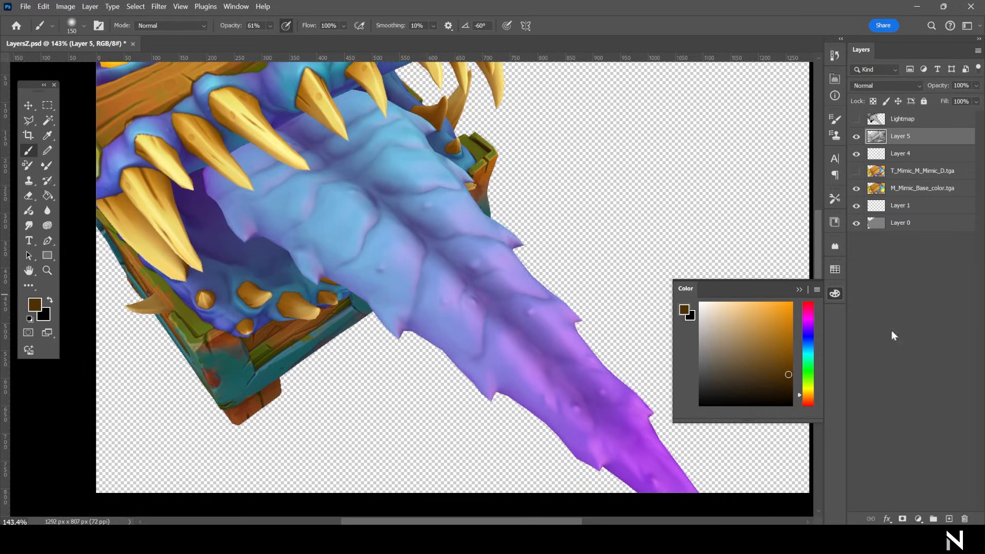
click(951, 519)
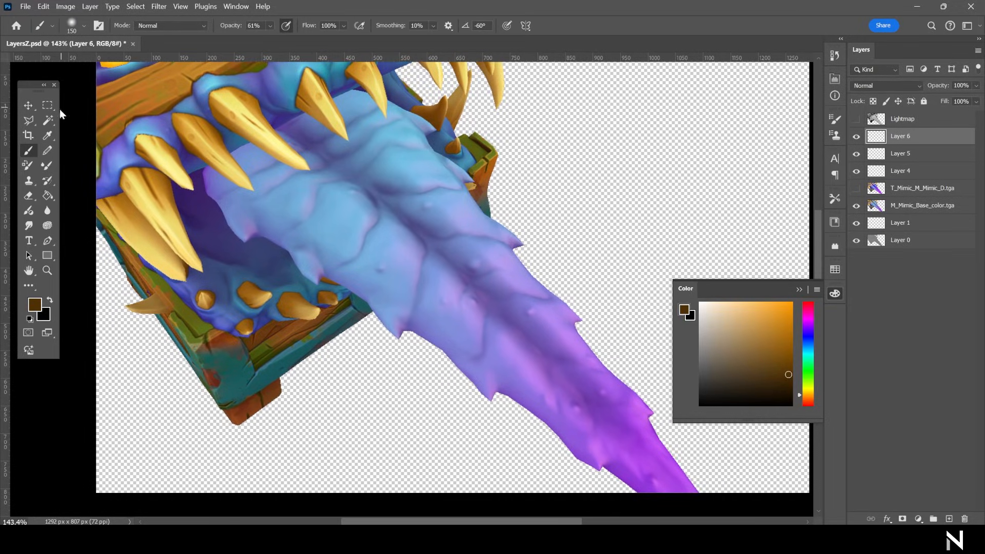
click(24, 119)
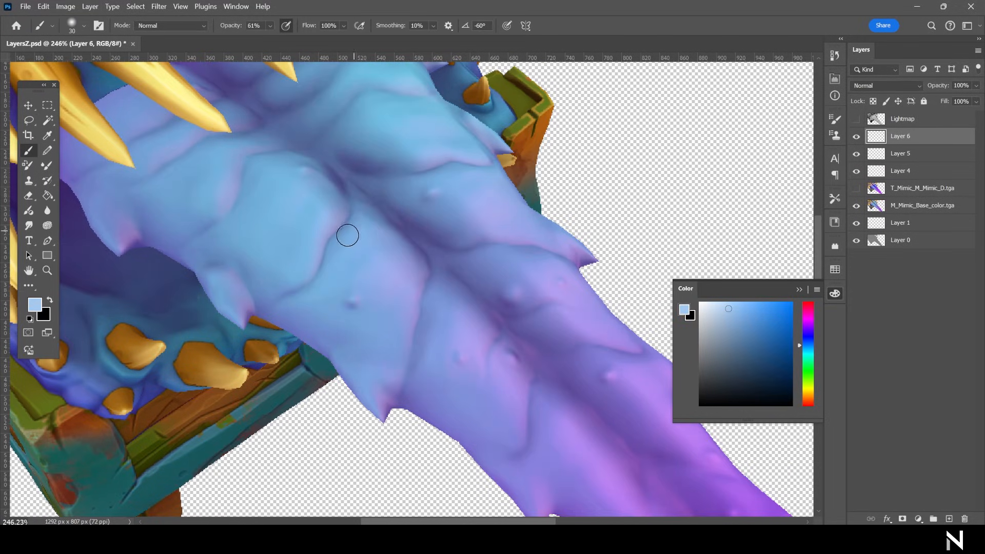
Make a freehand lasso selection around a rounded bulge in the middle of the tongue and return to the Brush tool
drag(348, 236, 385, 255)
key(ctrl+z)
click(856, 137)
key(l)
alt+scroll(381, 237, up, 2)
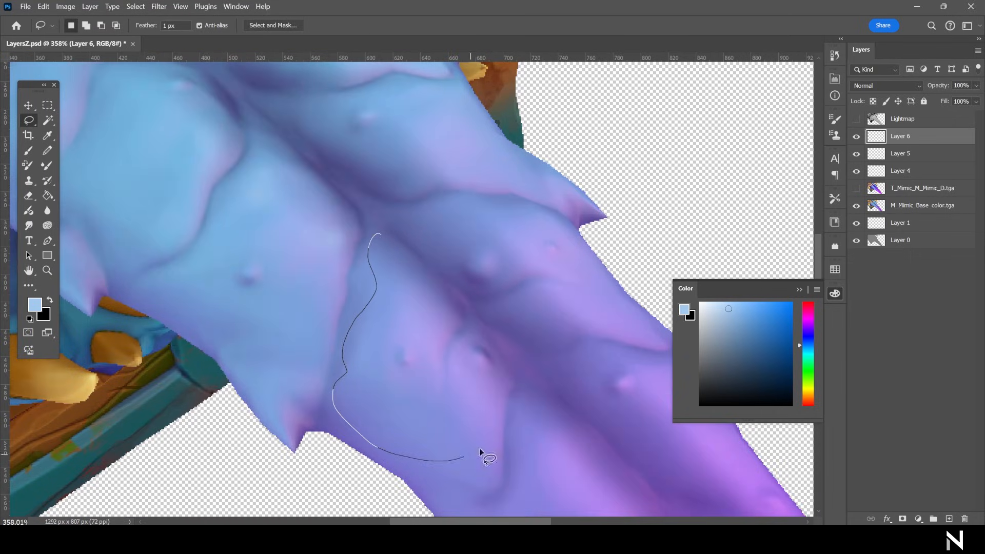
drag(480, 450, 450, 229)
key(b)
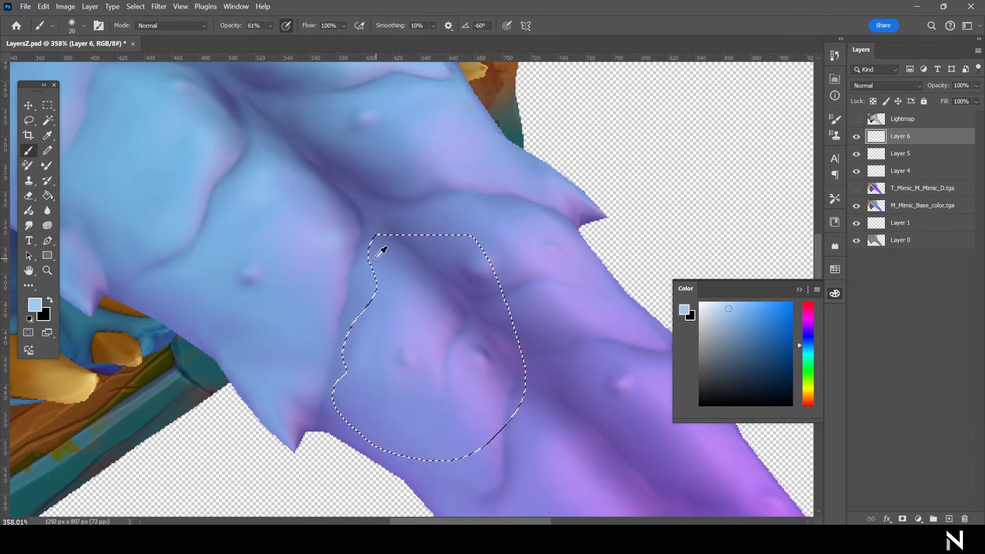
Paint soft shading along the selected tongue bulge's edge on Layer 6 with sampled blue-violet tones and clear the selection
alt+click(380, 250)
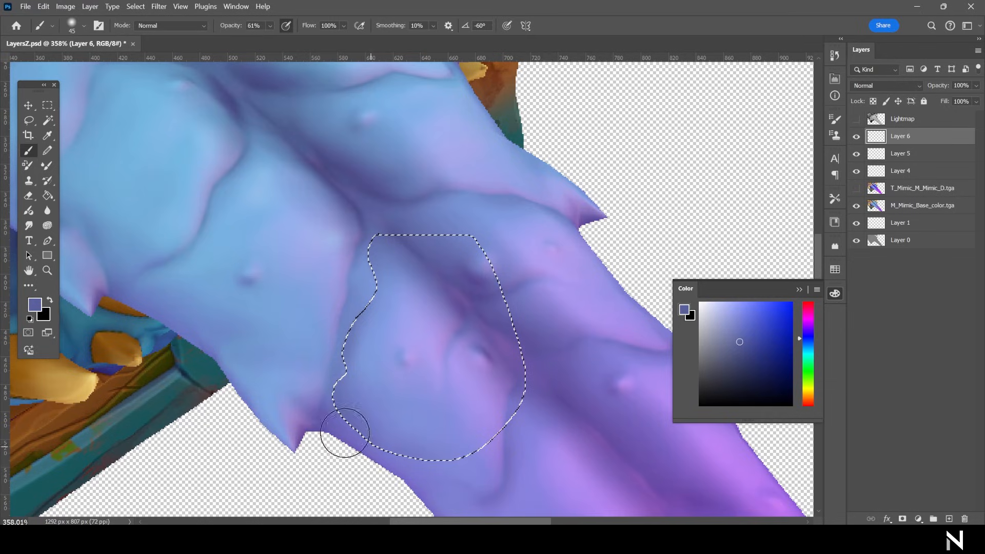
alt+click(418, 235)
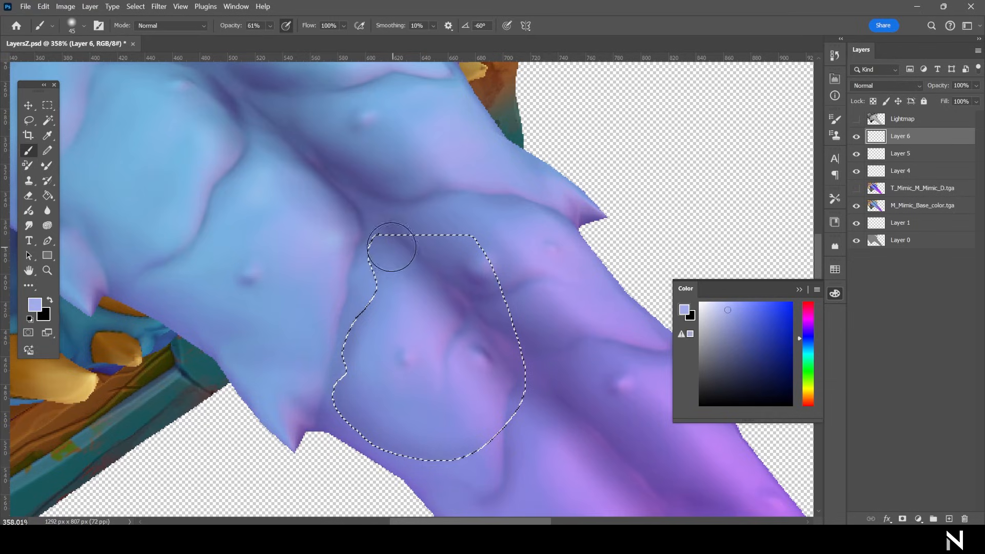
alt+click(439, 127)
key(bracketleft)
key(bracketleft)
key(bracketleft)
key(bracketleft)
key(bracketleft)
key(bracketleft)
key(bracketright)
key(bracketright)
key(bracketright)
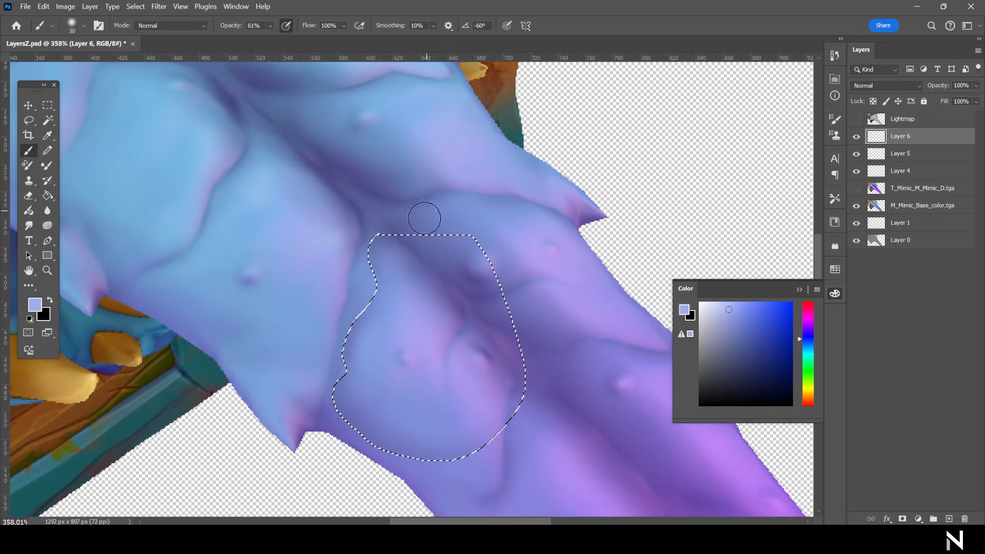
key(l)
click(412, 306)
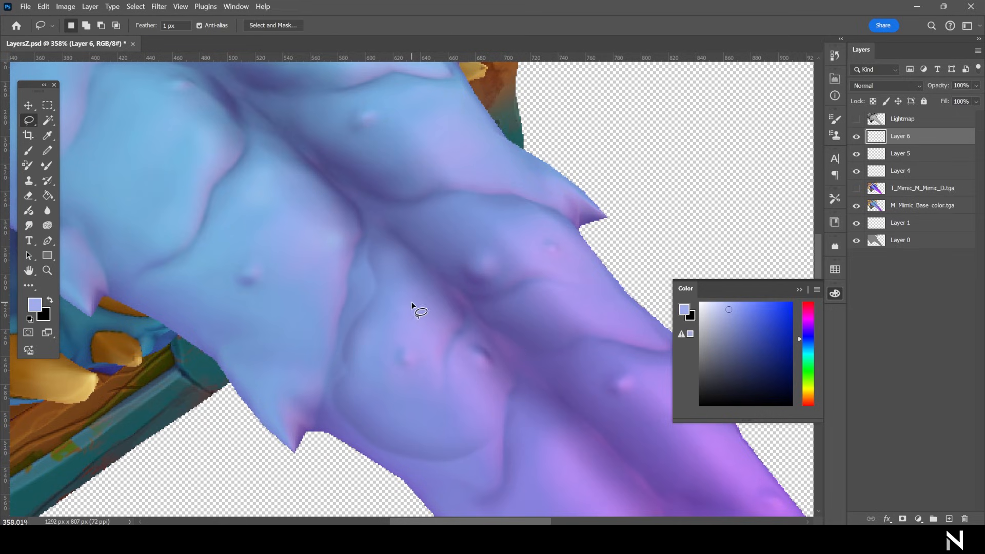
Save the painted tongue projection and switch to 3D-Coat to load the new fold onto the model
key(z)
mouse_move(400, 298)
mouse_down()
mouse_move(414, 306)
mouse_move(418, 277)
mouse_move(371, 244)
mouse_up()
key(ctrl+s)
key(alt+Tab)
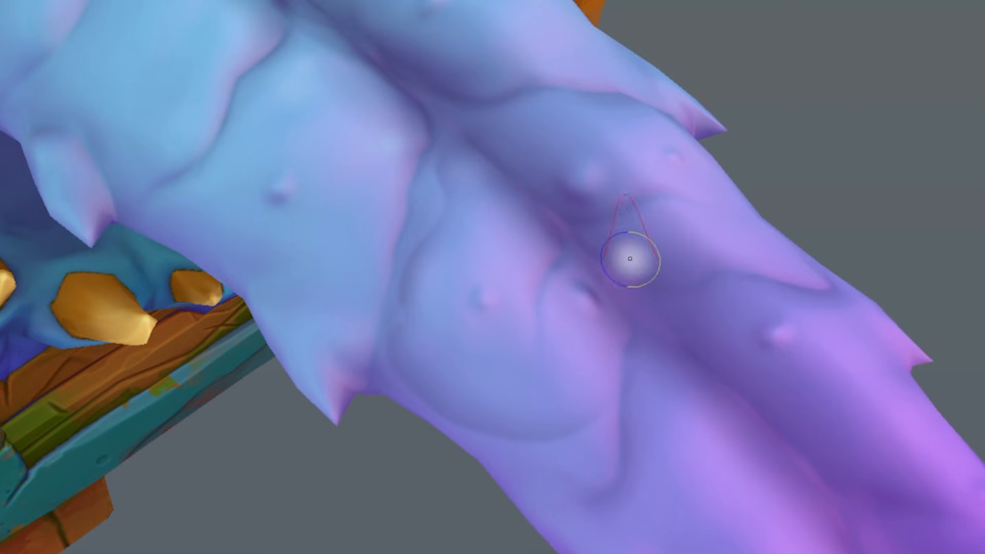
mouse_move(631, 259)
alt+mouse_down()
mouse_move(516, 244)
mouse_move(575, 223)
alt+mouse_up()
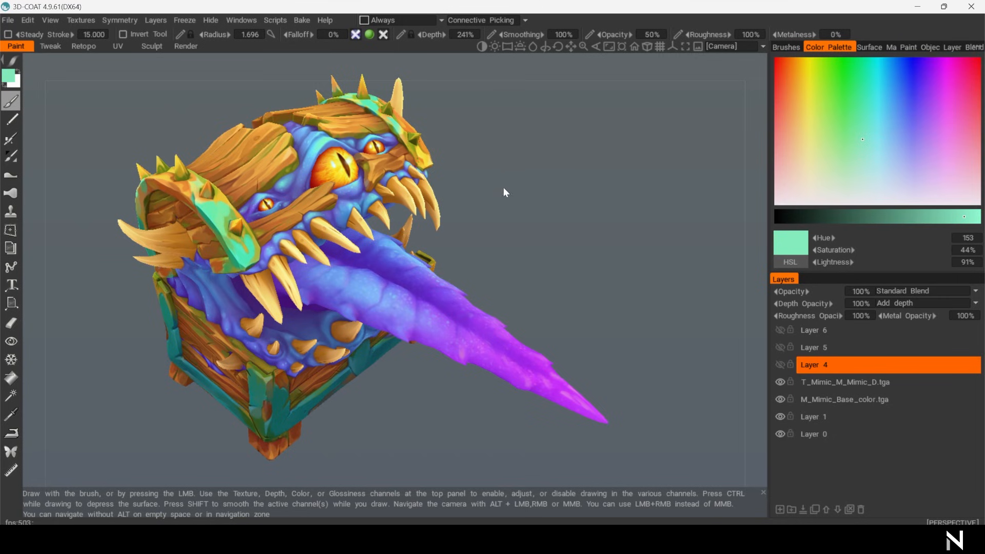
drag(505, 193, 467, 153)
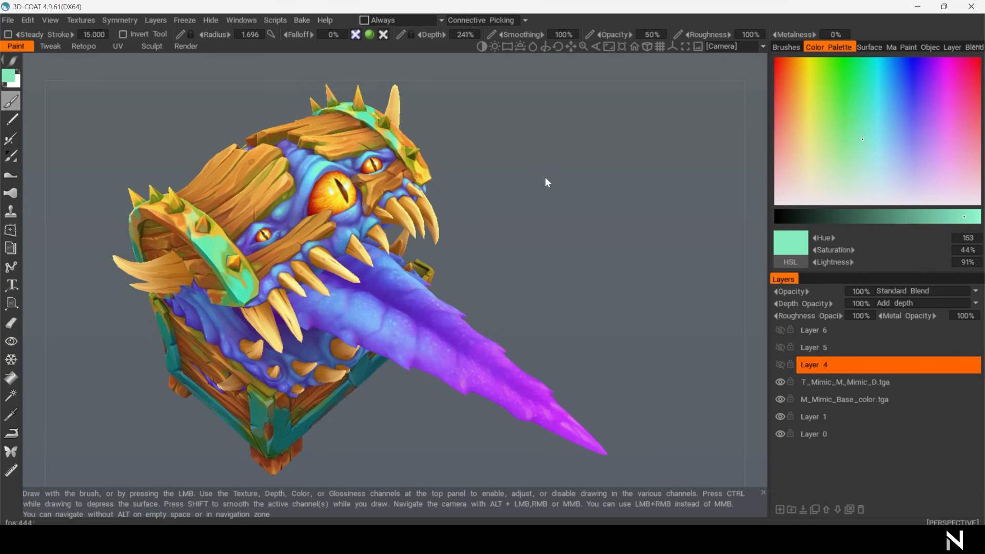
drag(544, 177, 470, 205)
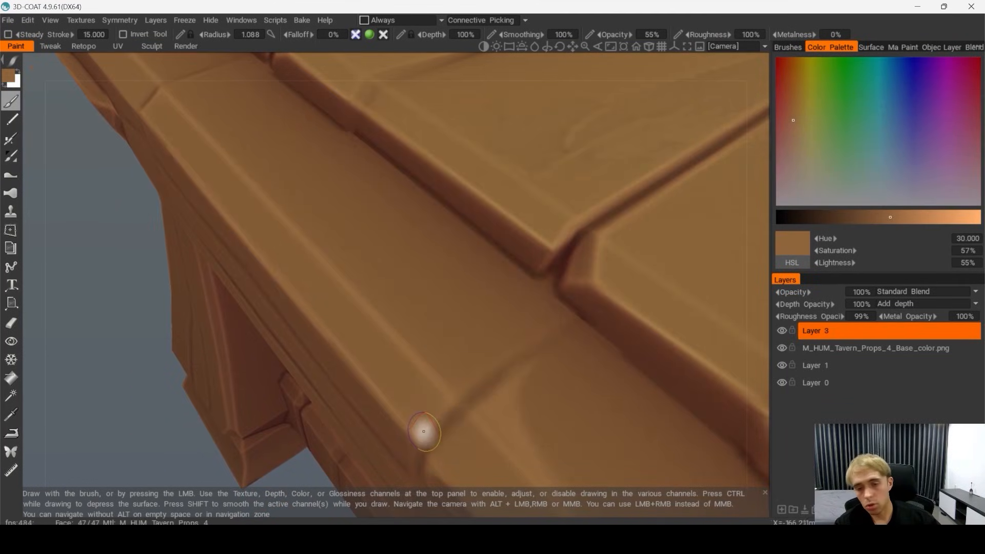
Paint the crack across the tavern prop's wooden rim on Layer 3, using brown tones sampled from the surrounding wood
alt+drag(423, 432, 388, 416)
key(v)
key(v)
drag(405, 354, 380, 354)
mouse_move(337, 329)
mouse_down()
mouse_move(357, 353)
mouse_move(402, 354)
mouse_up()
key(v)
drag(499, 308, 460, 331)
key(v)
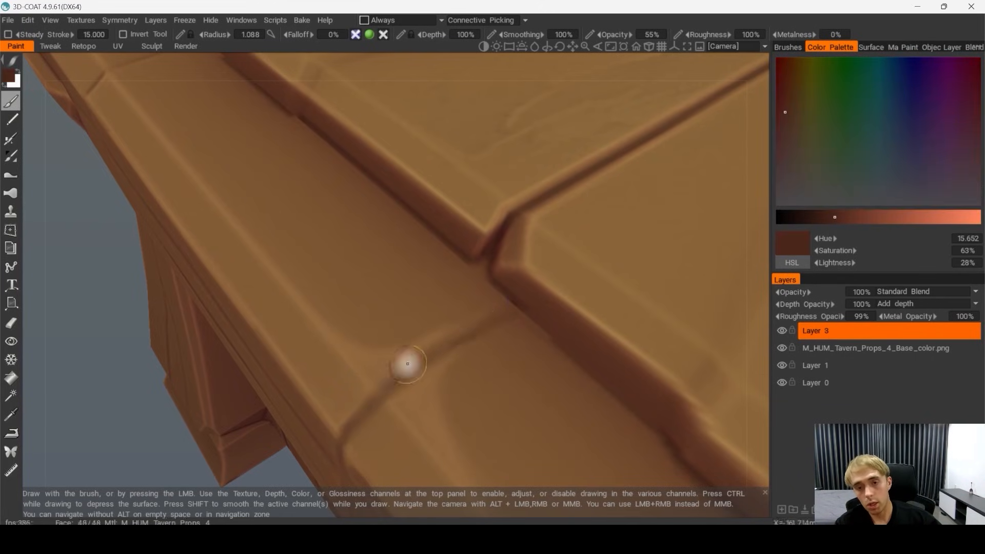
key(v)
mouse_move(408, 364)
alt+mouse_down()
mouse_move(429, 323)
mouse_move(456, 359)
alt+mouse_up()
key(v)
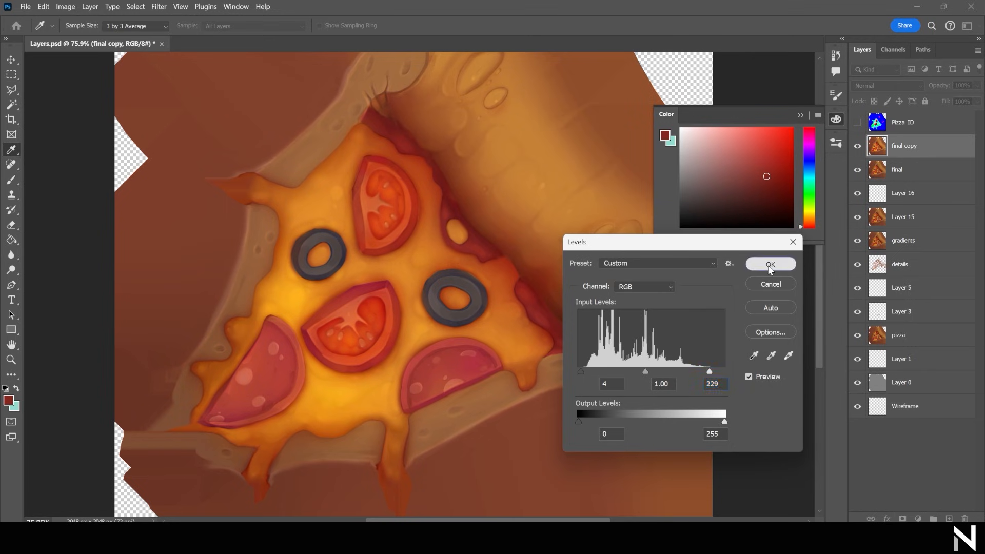
Apply Levels with input levels 4, 1.00 and 229 to the pizza's final copy layer in Photoshop
click(768, 264)
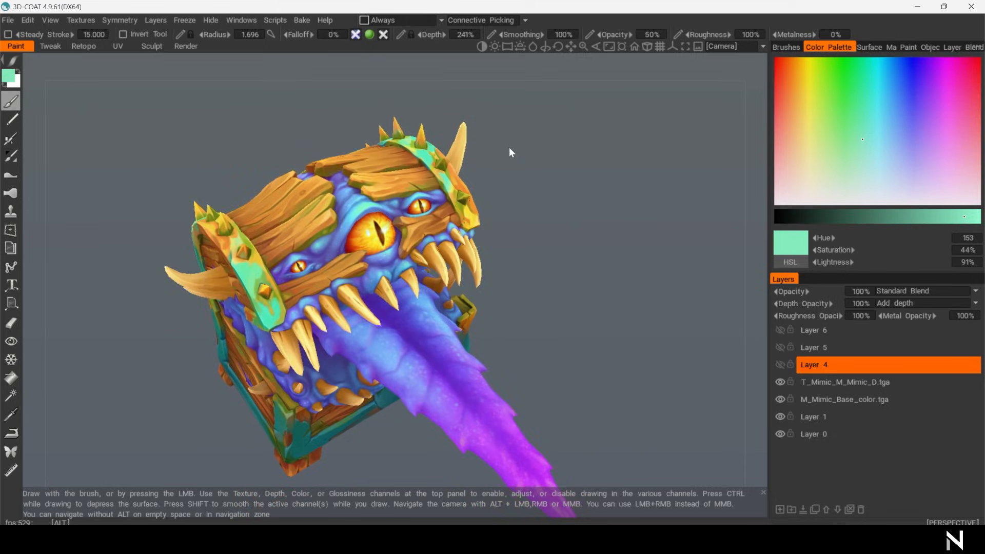
alt+drag(509, 147, 399, 170)
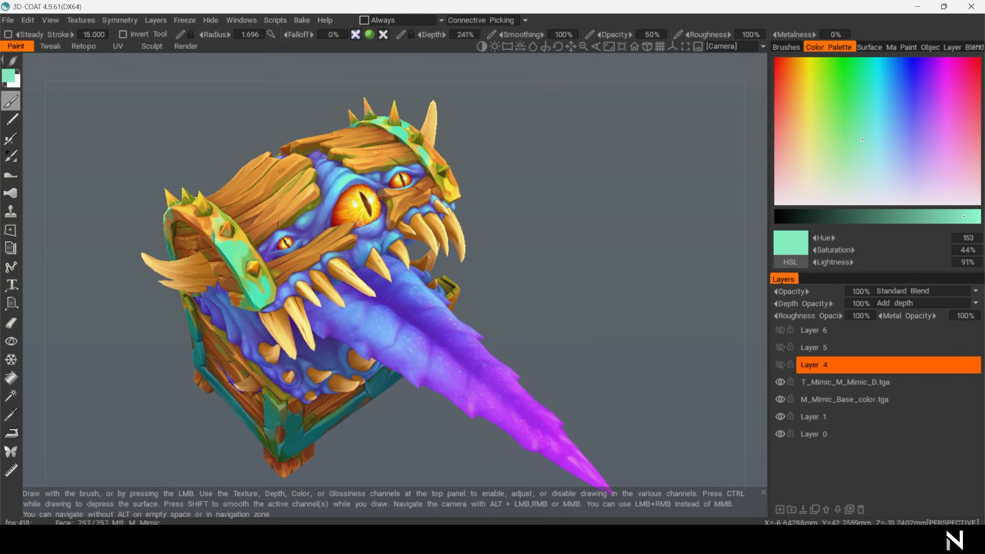
mouse_move(480, 189)
alt+mouse_down()
mouse_move(496, 195)
mouse_move(517, 179)
mouse_move(494, 198)
mouse_move(482, 195)
alt+mouse_up()
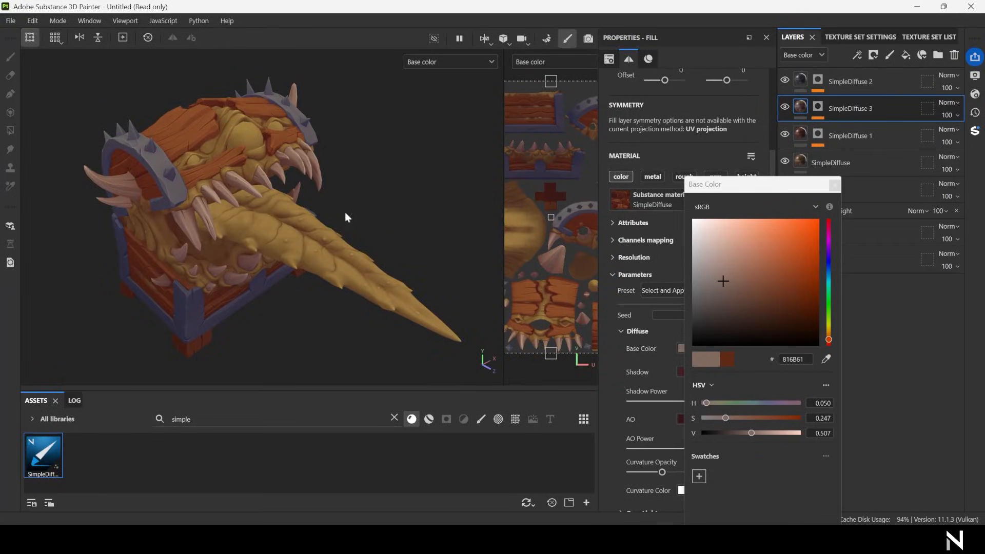
mouse_move(347, 218)
alt+mouse_down()
mouse_move(367, 143)
mouse_move(365, 152)
alt+mouse_up()
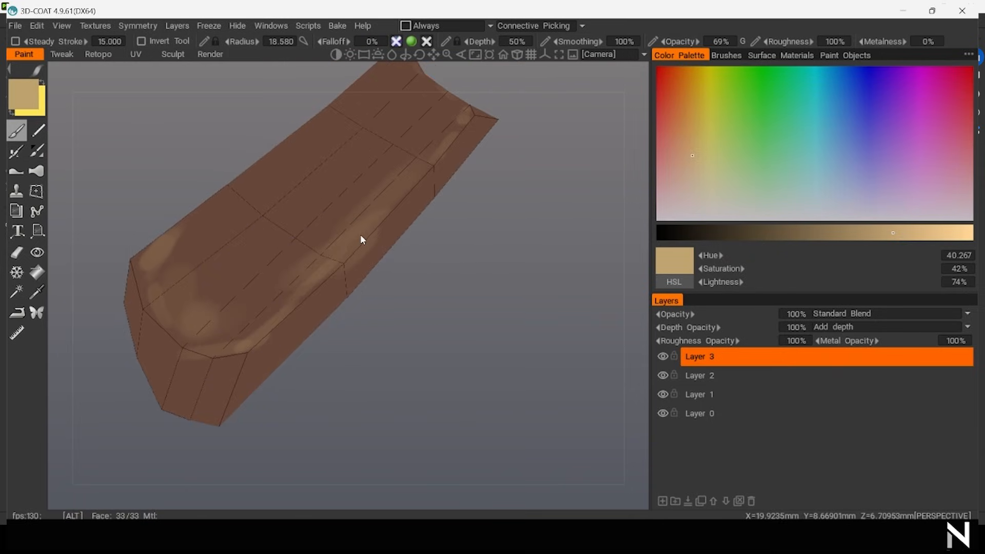
Blend the light edge strokes into the brown plank on Layer 3 in 3D-Coat, using colors sampled from the plank
mouse_move(363, 247)
right_down()
mouse_move(340, 174)
mouse_move(390, 203)
mouse_move(354, 220)
right_up()
key(v)
mouse_move(329, 231)
mouse_down()
mouse_move(279, 299)
mouse_move(297, 265)
mouse_up()
alt+middle_drag(359, 216, 327, 259)
key(v)
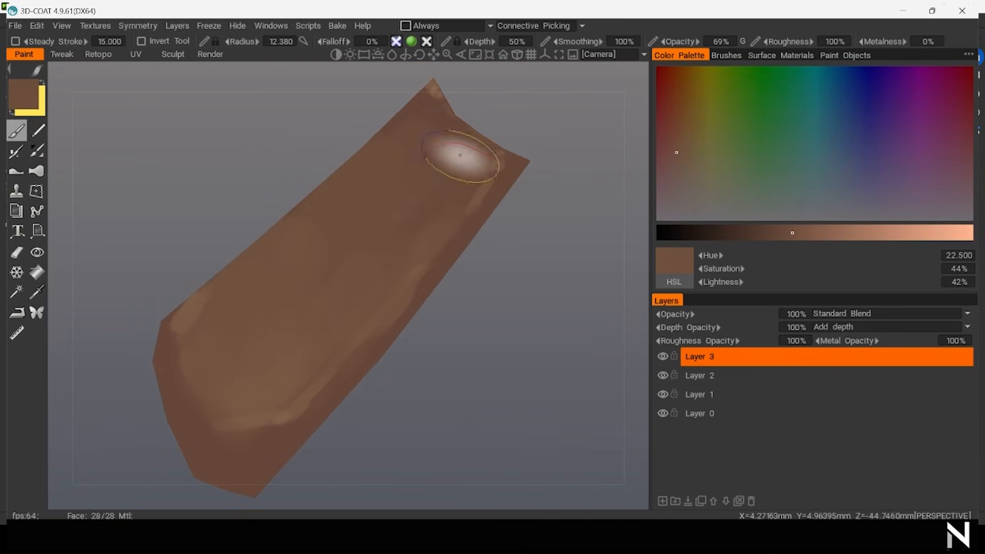
key(v)
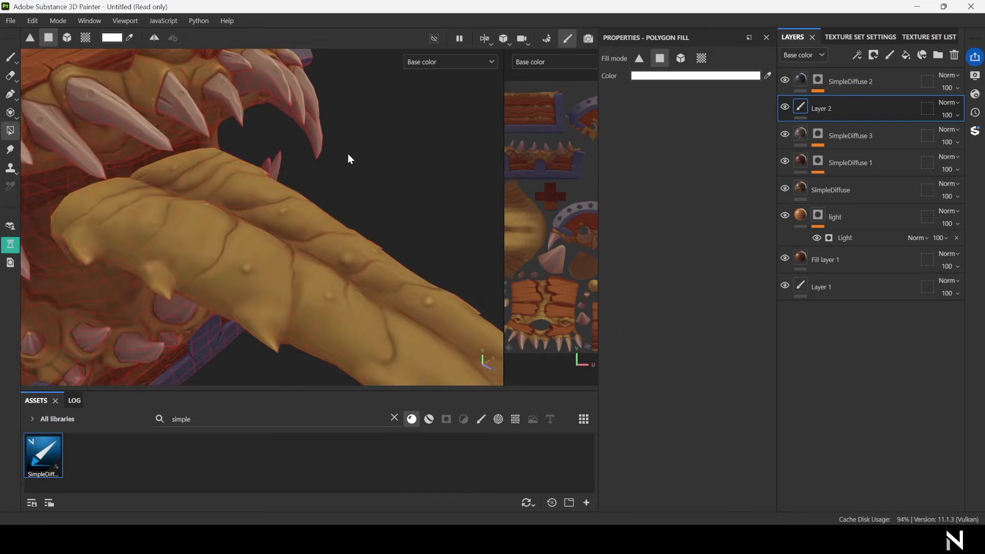
mouse_move(347, 153)
alt+mouse_down()
mouse_move(360, 176)
mouse_move(418, 185)
mouse_move(455, 138)
mouse_move(453, 110)
mouse_move(394, 209)
mouse_move(405, 225)
mouse_move(337, 188)
mouse_move(222, 235)
mouse_move(192, 156)
mouse_move(294, 187)
mouse_move(323, 226)
mouse_move(231, 196)
mouse_move(372, 202)
alt+mouse_up()
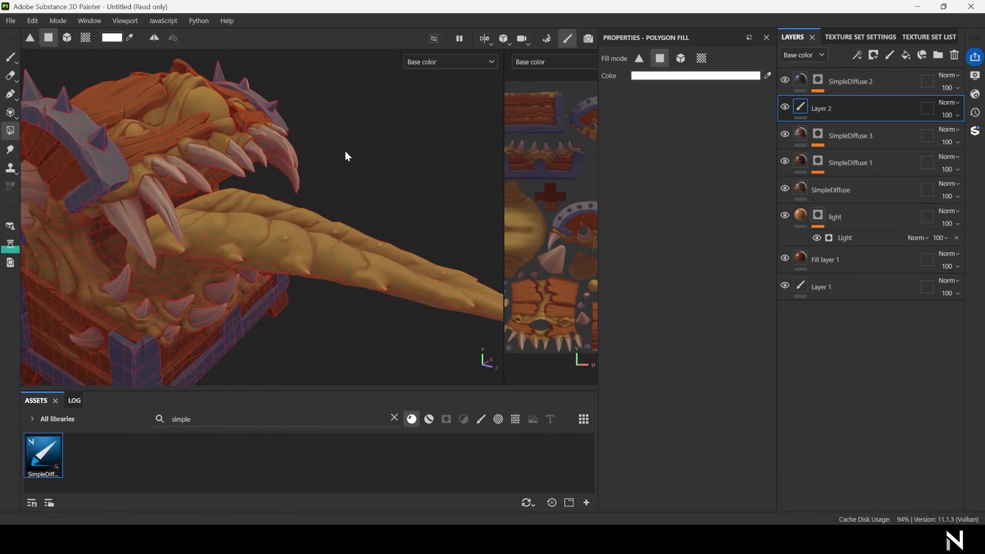
alt+drag(345, 152, 384, 162)
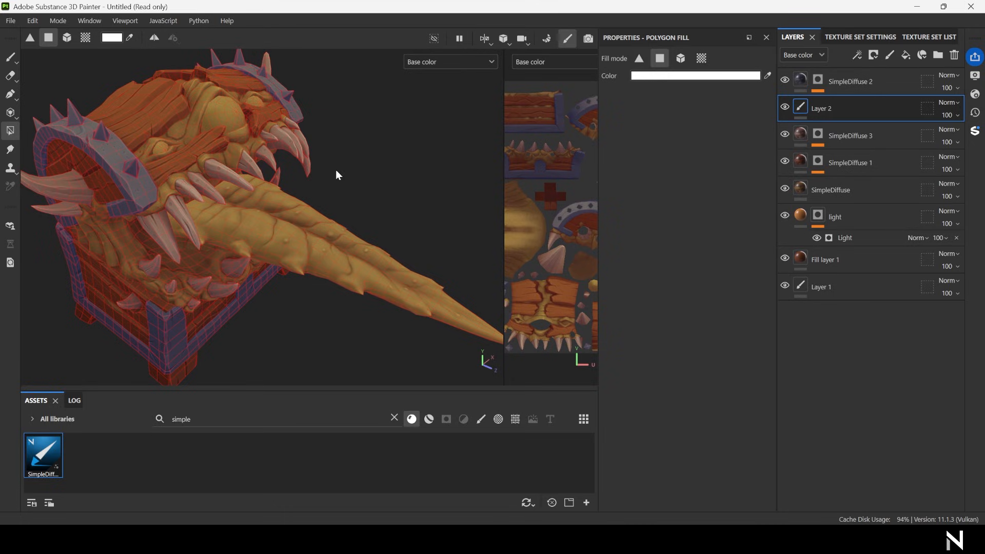
alt+drag(371, 171, 384, 139)
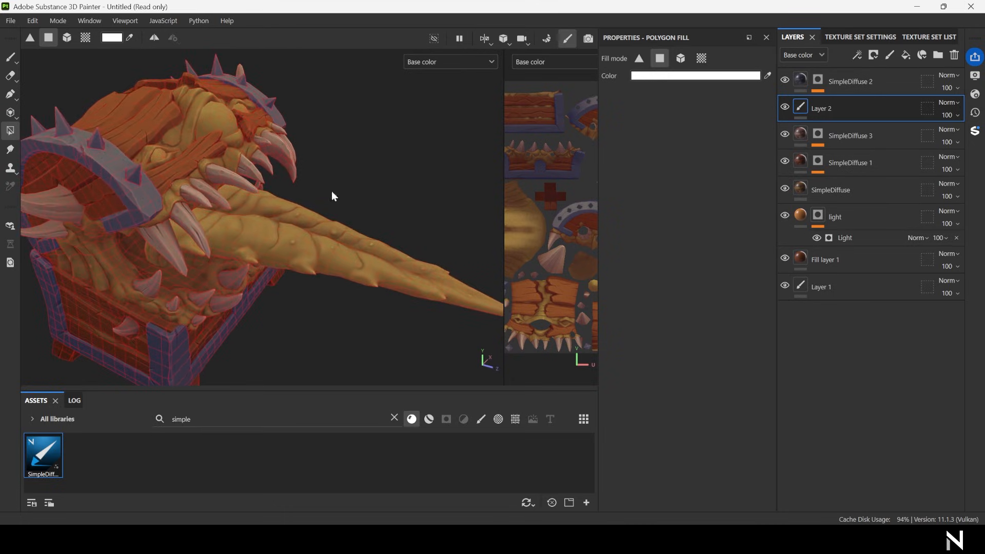
alt+drag(394, 197, 339, 173)
mouse_move(370, 147)
alt+mouse_down()
mouse_move(224, 170)
mouse_move(337, 83)
alt+mouse_up()
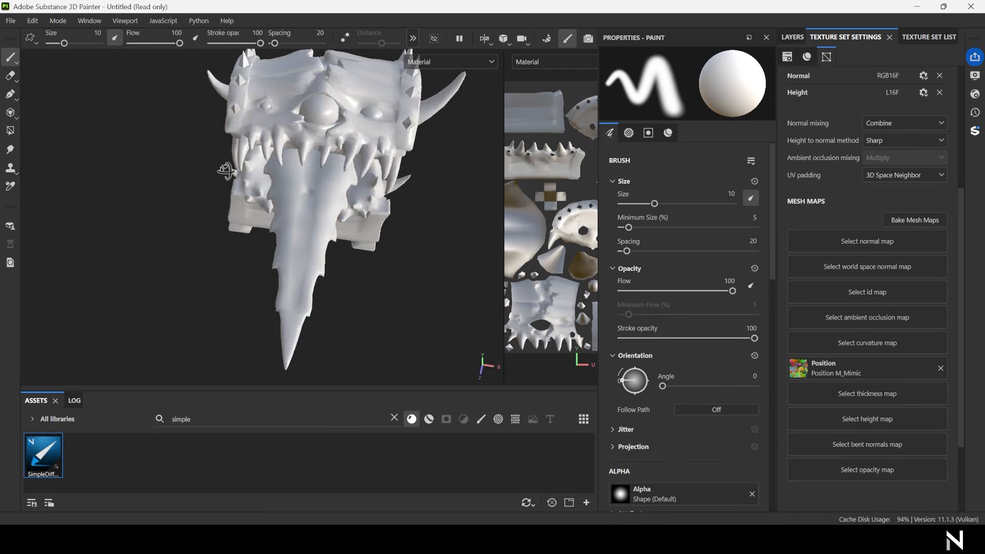
Examine the untextured mimic's polygon wireframe with the Polygon Fill tool and return to the Paint tool
alt+drag(358, 149, 358, 166)
key(4)
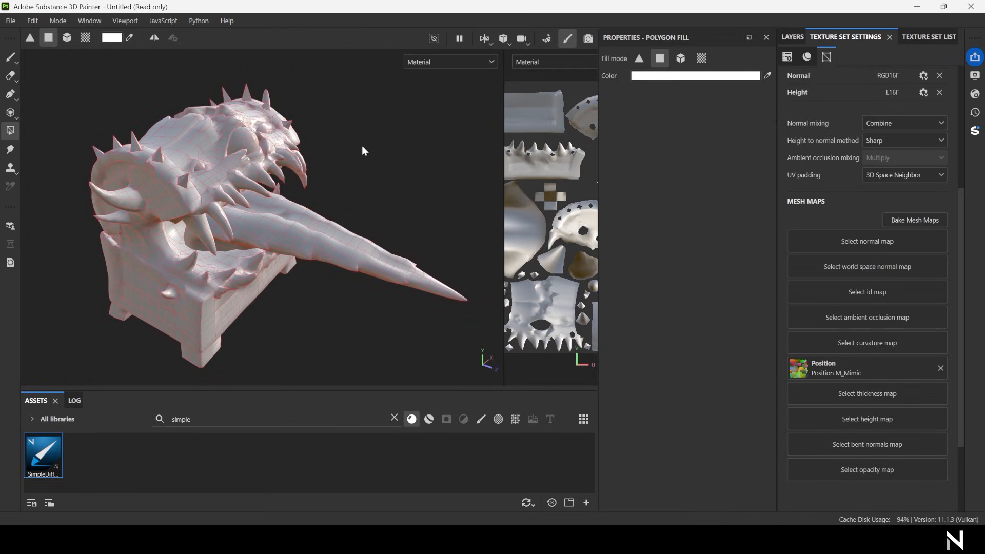
alt+right_drag(362, 146, 464, 326)
alt+right_drag(396, 240, 378, 198)
alt+drag(378, 198, 350, 174)
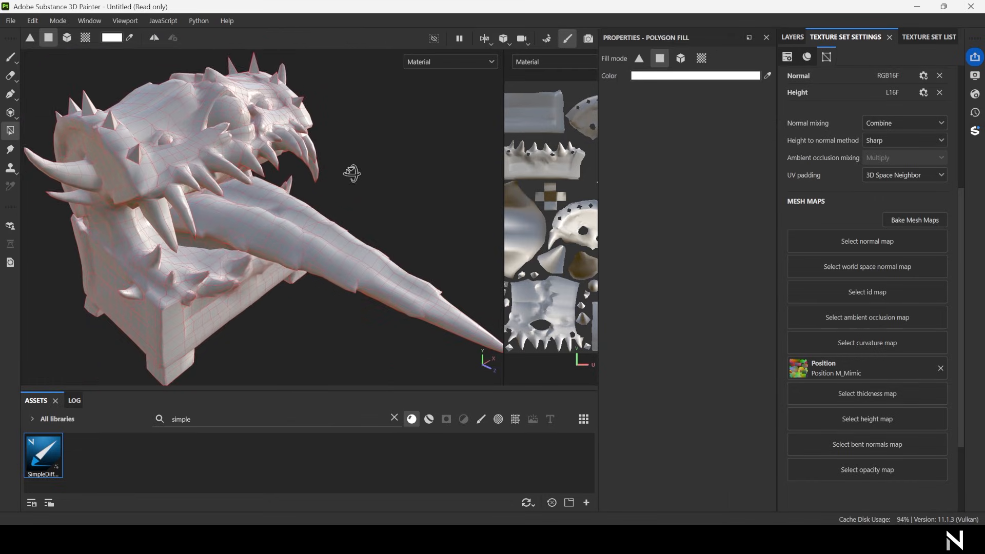
key(1)
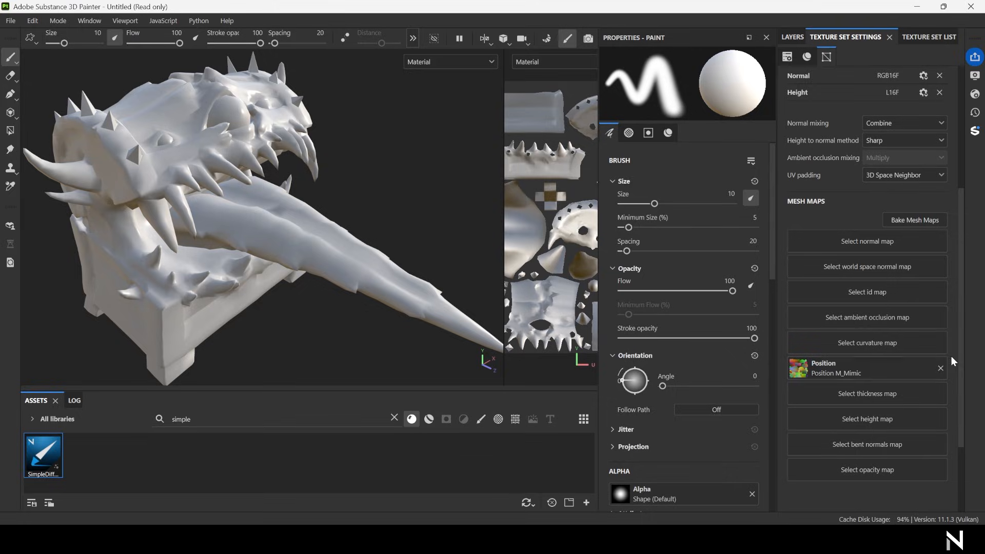
Bake the Normal, World space normal, ID, Ambient occlusion, Curvature and Position mesh maps for M_Mimic
click(910, 220)
click(33, 249)
click(32, 264)
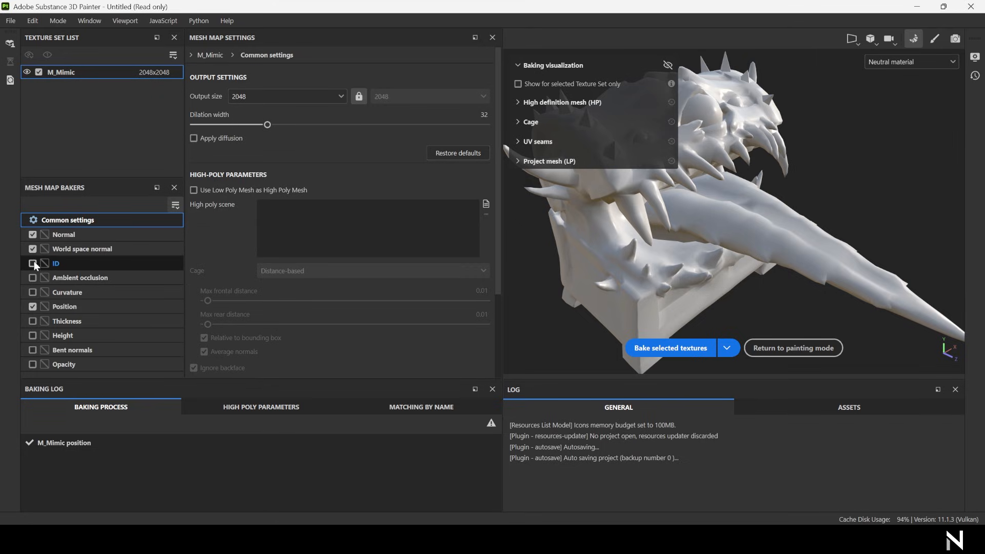
click(32, 278)
click(32, 292)
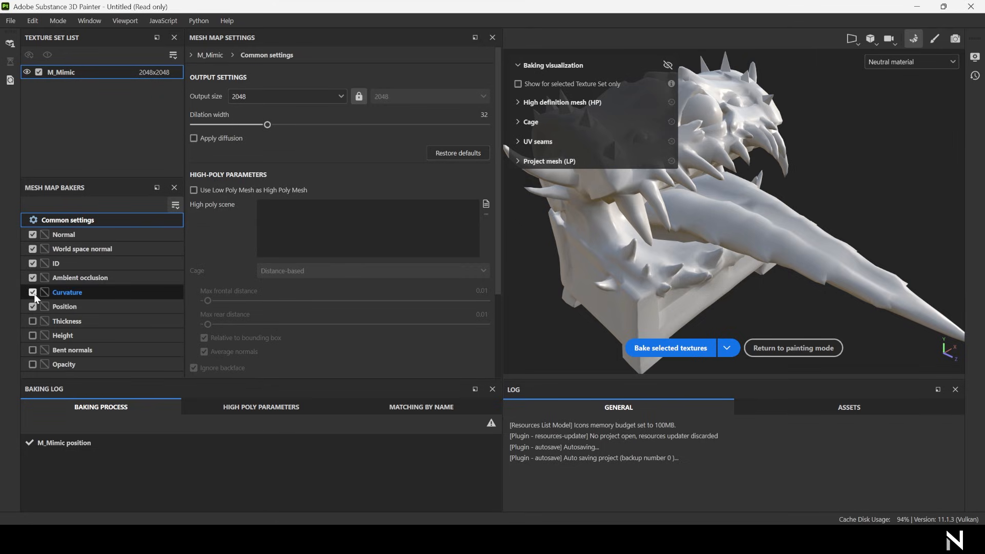
click(648, 348)
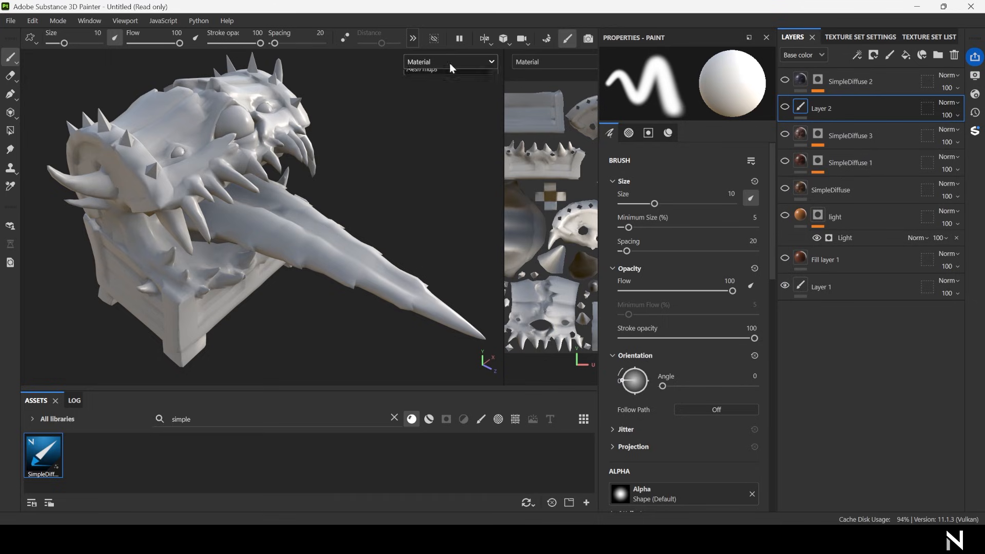
Display only the base color channel and add the SimpleDiffuse material as a new fill layer above SimpleDiffuse 2
click(440, 113)
alt+drag(314, 176, 166, 329)
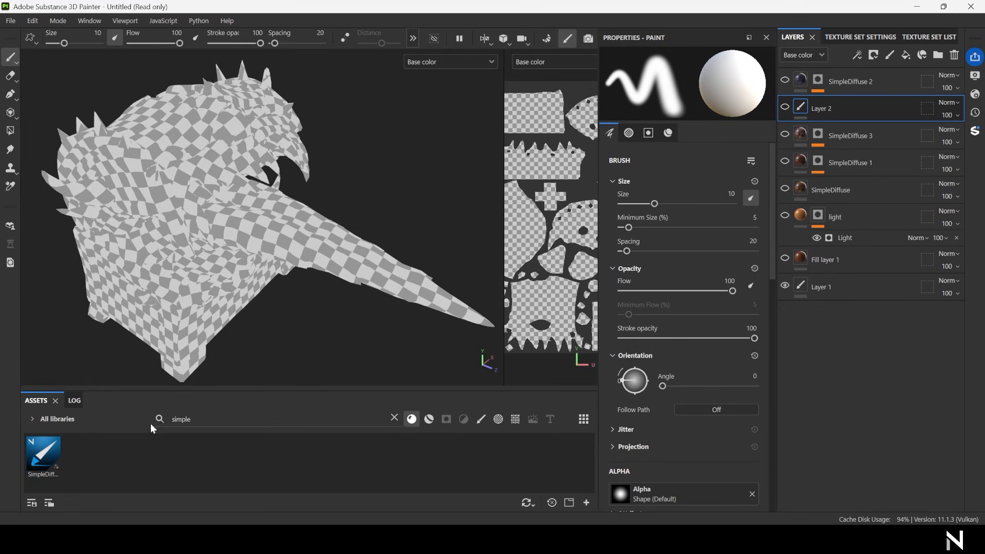
drag(44, 455, 826, 87)
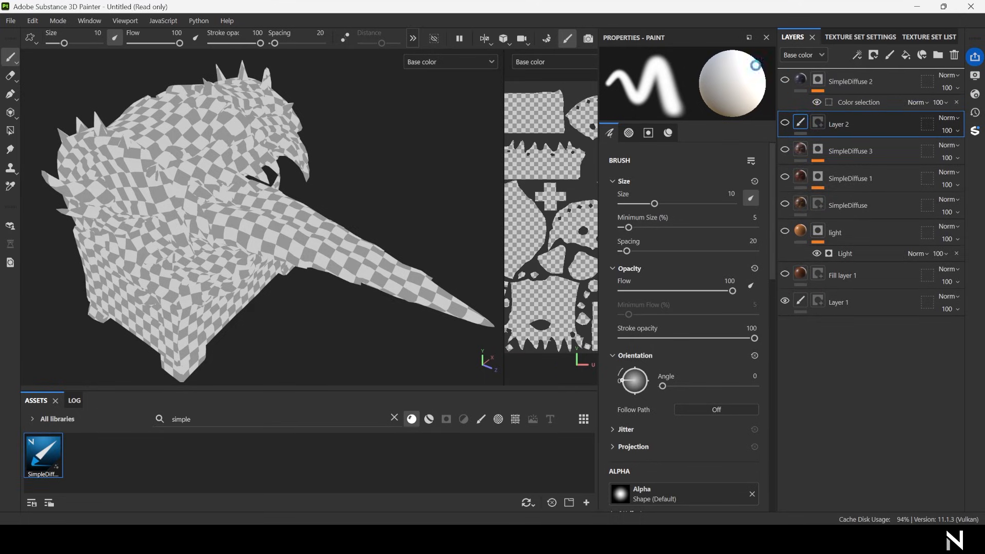
alt+drag(364, 176, 376, 157)
scroll(365, 160, down, 2)
scroll(383, 165, up, 2)
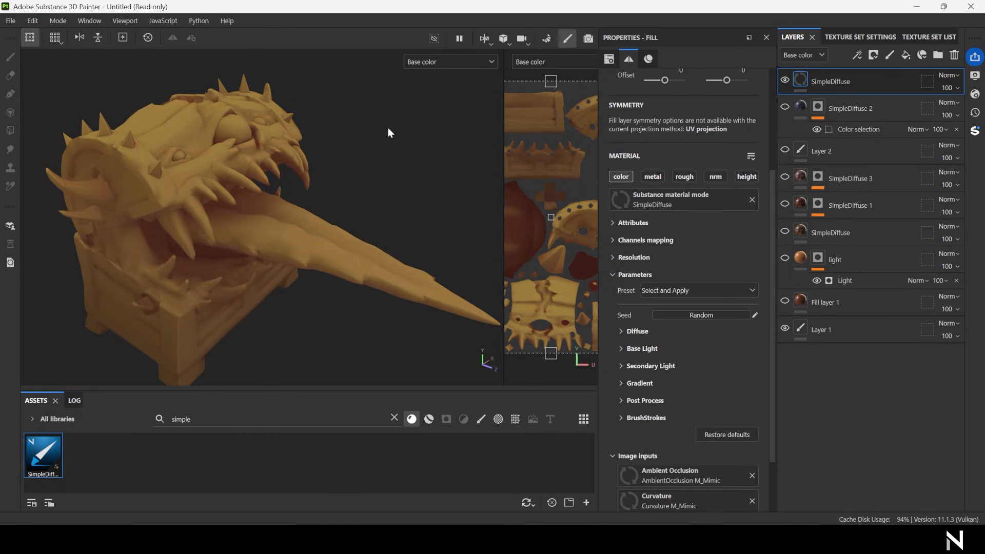
alt+drag(336, 184, 345, 205)
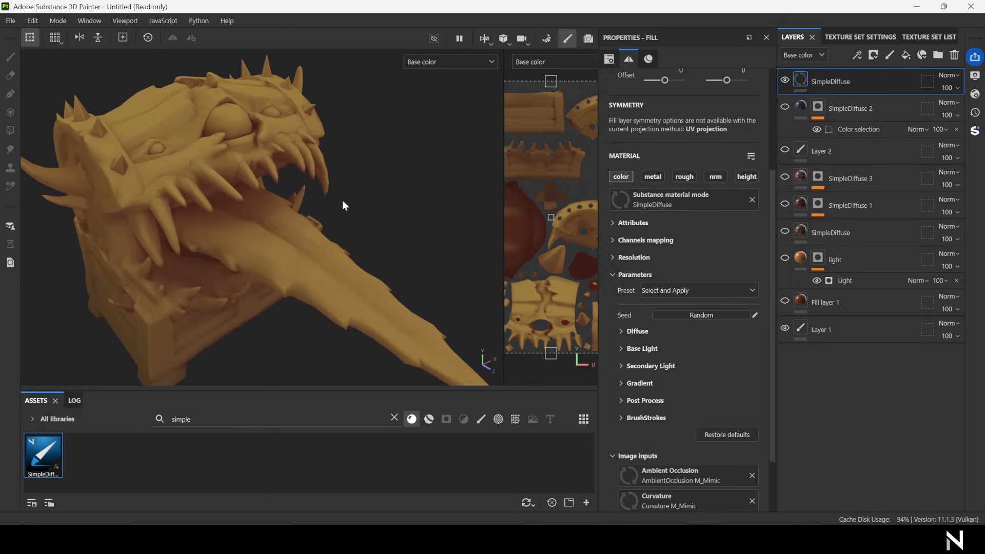
alt+drag(286, 248, 237, 302)
alt+drag(295, 274, 356, 251)
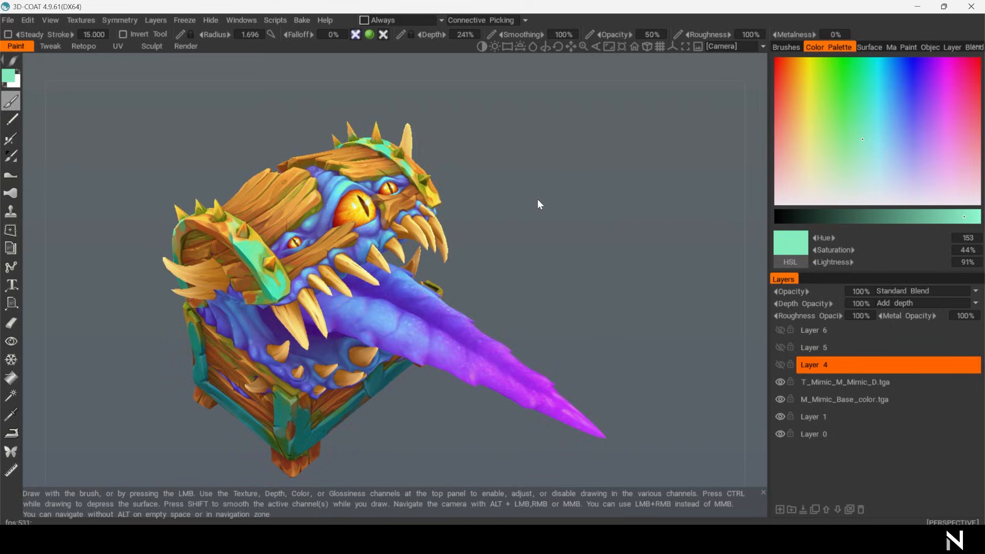
mouse_move(536, 201)
mouse_down()
mouse_move(528, 178)
mouse_move(464, 129)
mouse_up()
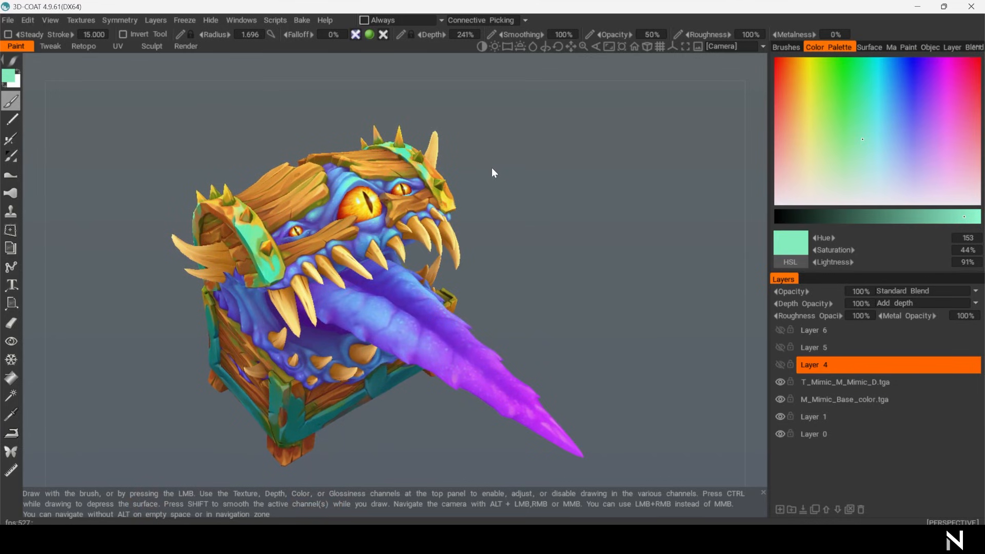